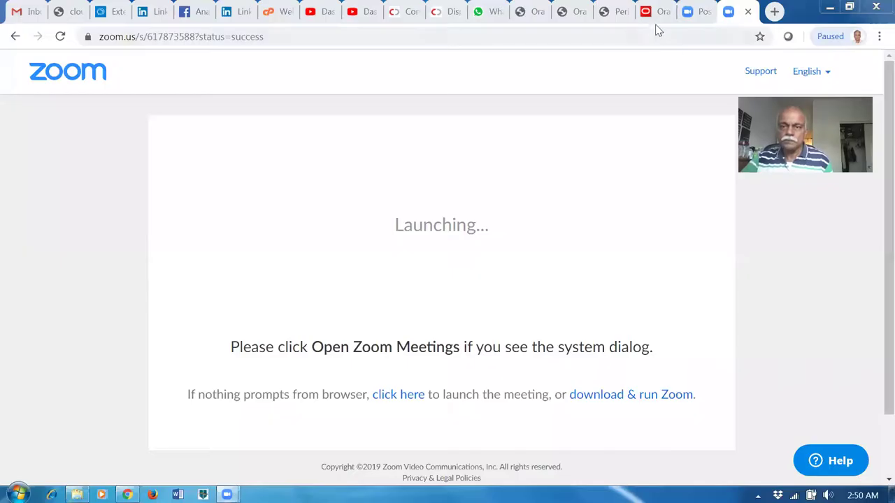
Start a new sales order from Order Management on the Oracle welcome page.
click(658, 15)
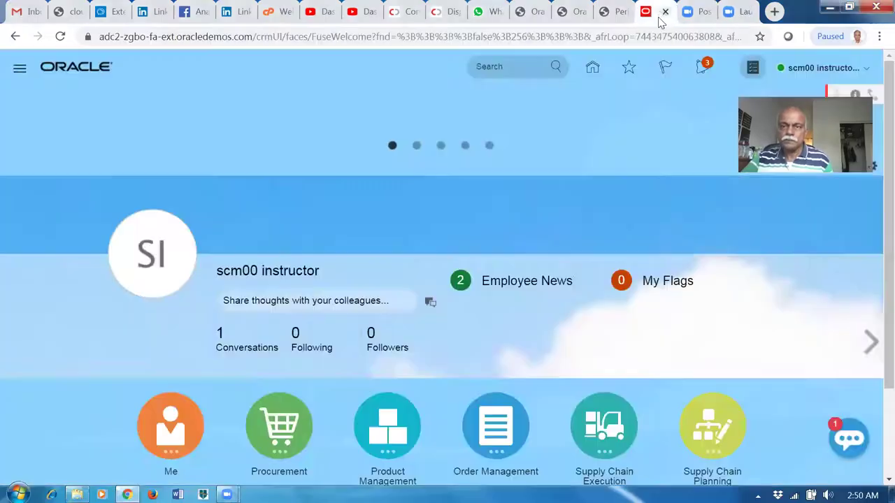
click(509, 451)
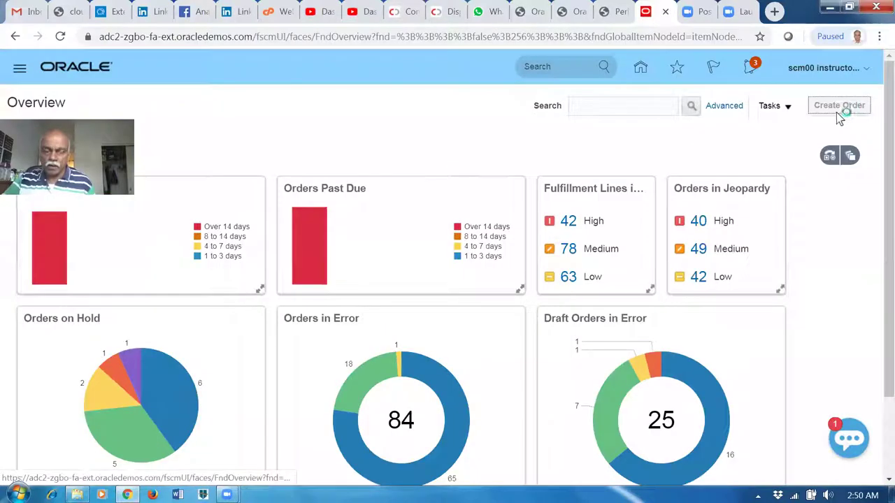
click(839, 105)
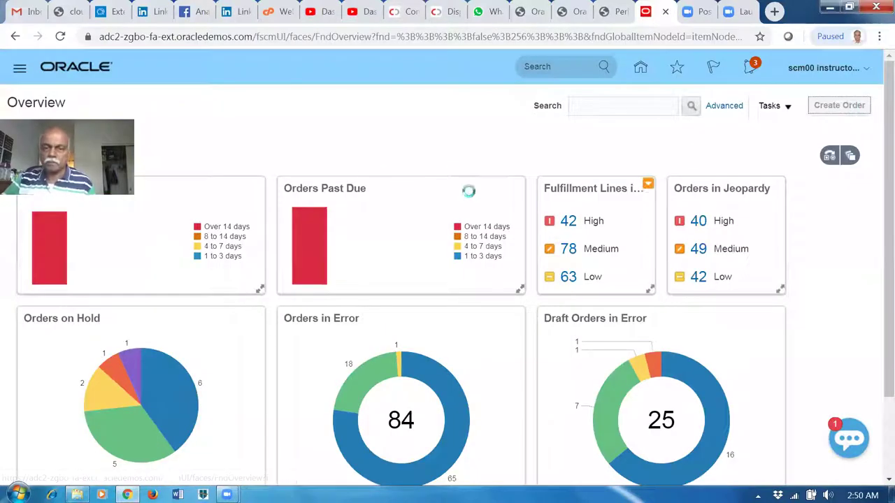
Set Business Unit US1 and customer Computer Service and Rentals, ready to enter item AS46336.
click(661, 196)
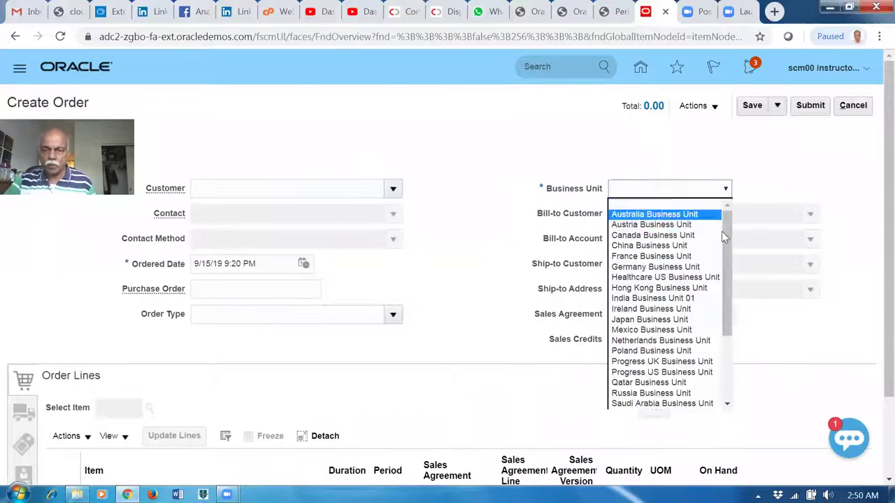
drag(722, 244, 729, 395)
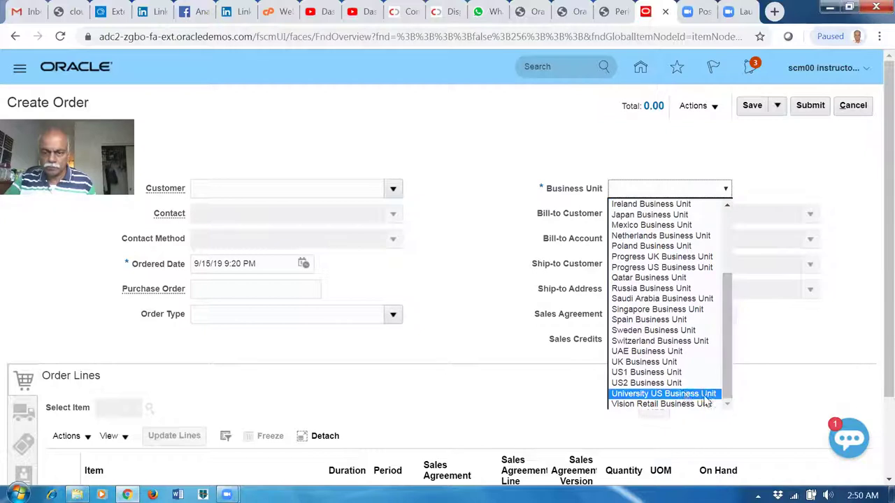
click(679, 376)
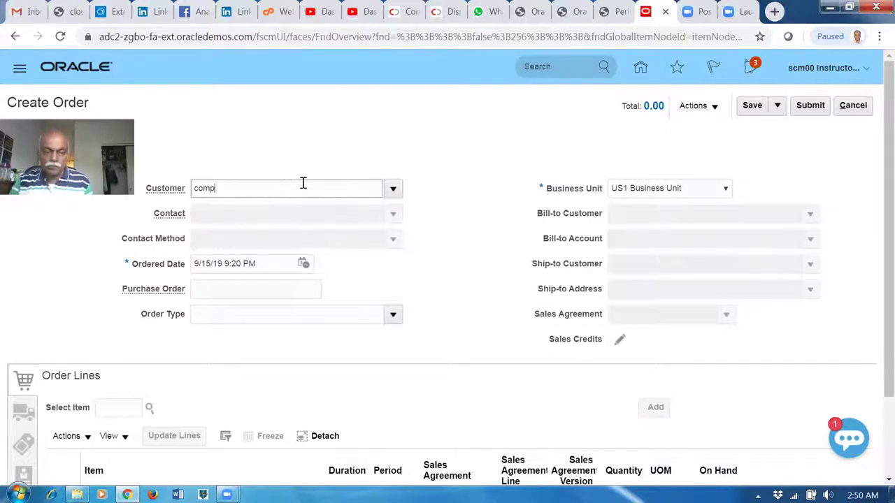
text(comp)
click(273, 210)
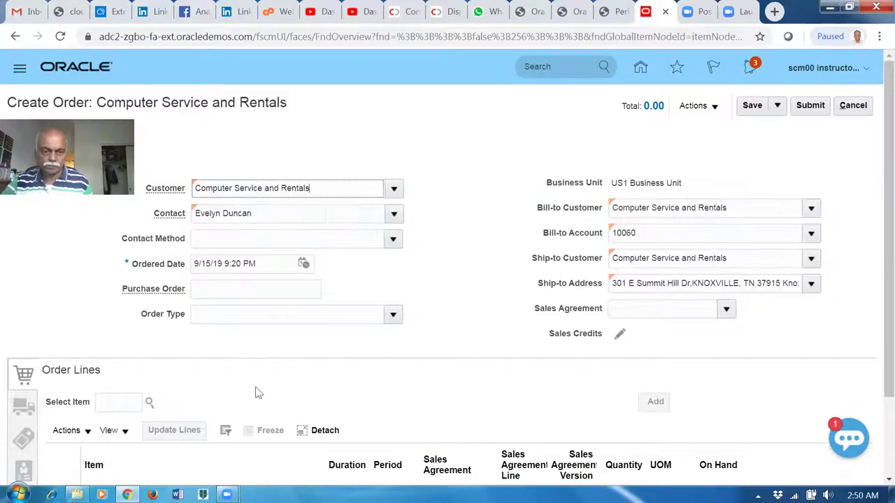
click(106, 404)
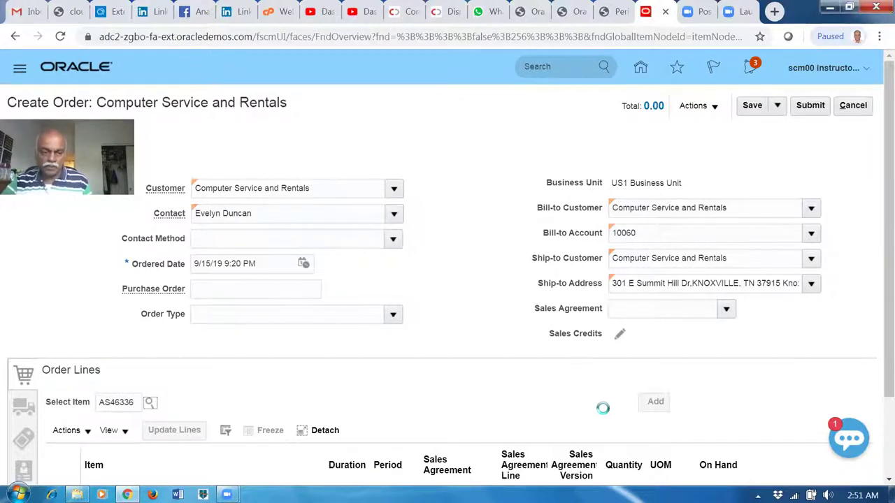
Add the AS46336 Vario 6000 Tablet line with supplier ABC Consulting, then view the ABC US1 supplier site option.
click(791, 404)
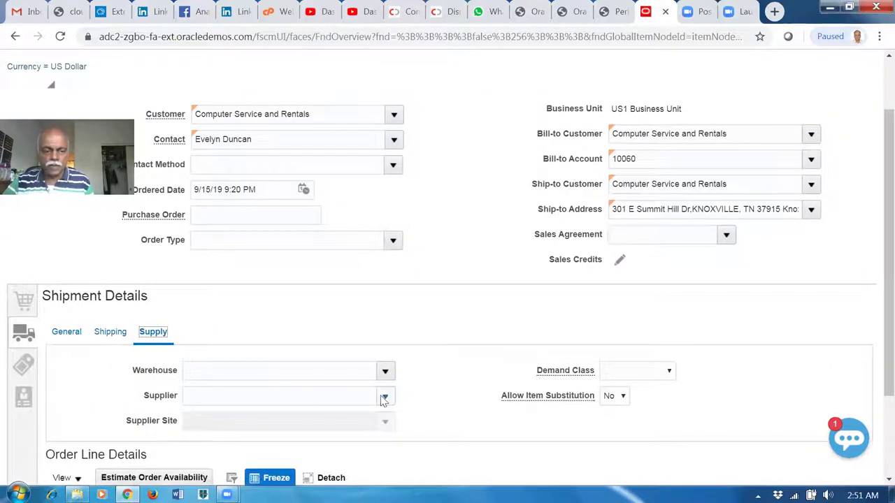
click(350, 396)
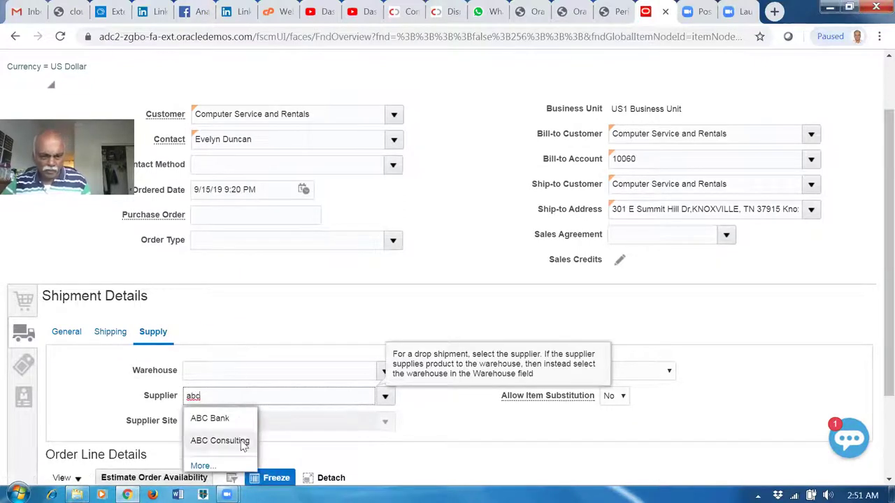
click(241, 442)
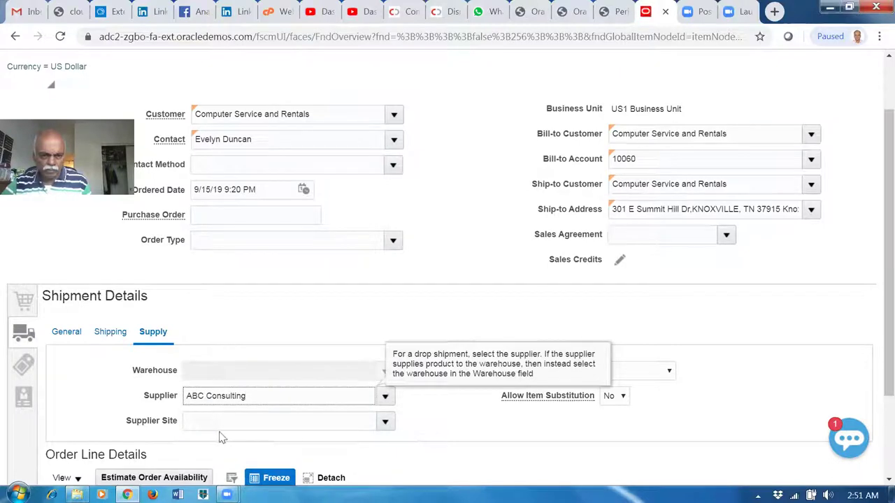
scroll(876, 314, down, 3)
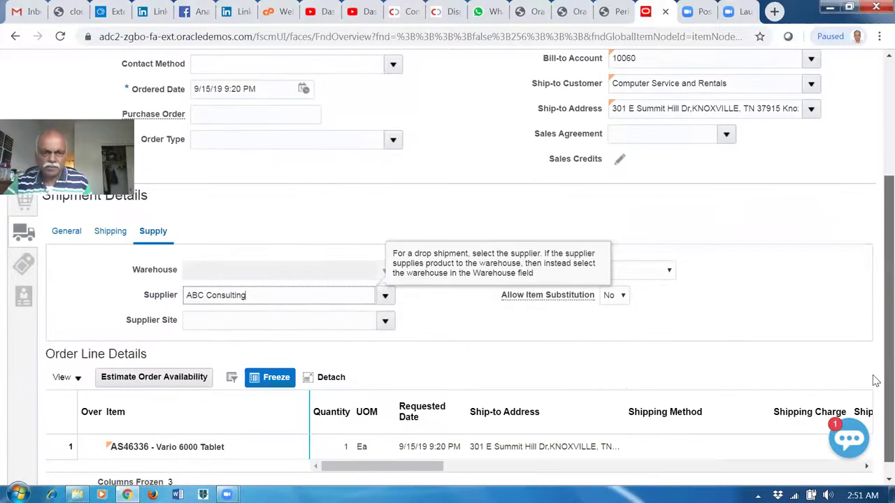
click(386, 323)
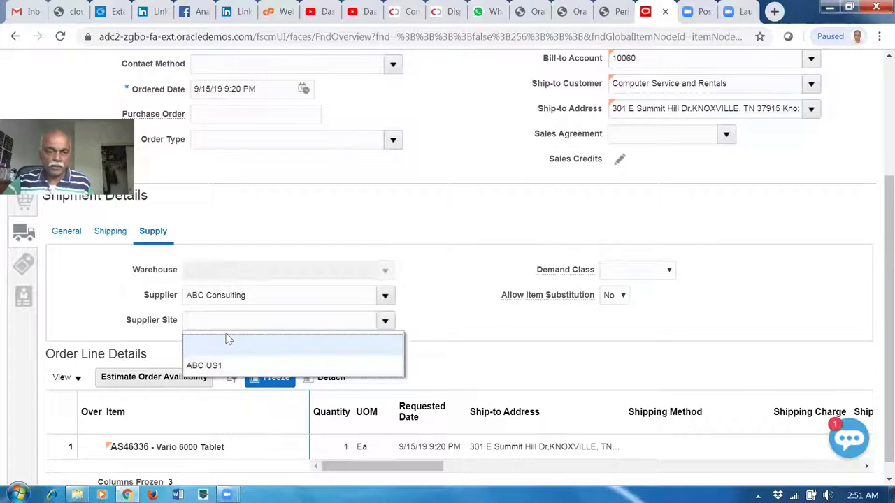
Cancel the unsaved order and confirm leaving without saving.
click(635, 212)
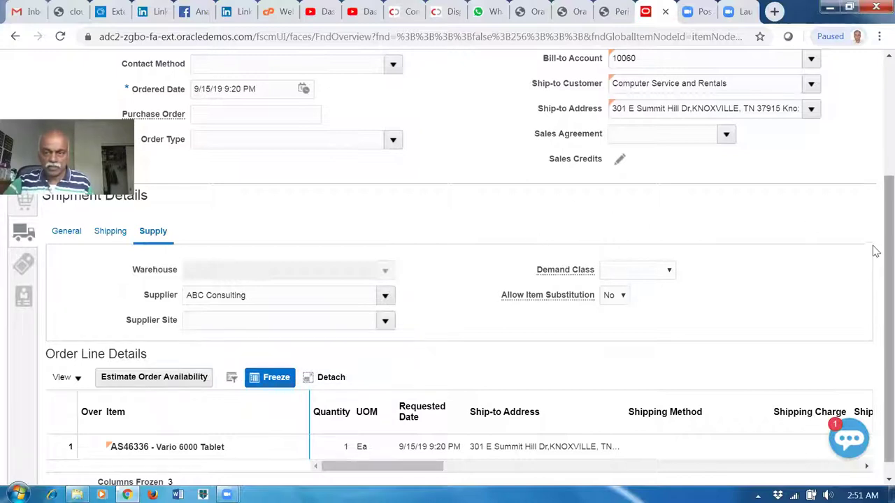
drag(875, 252, 875, 54)
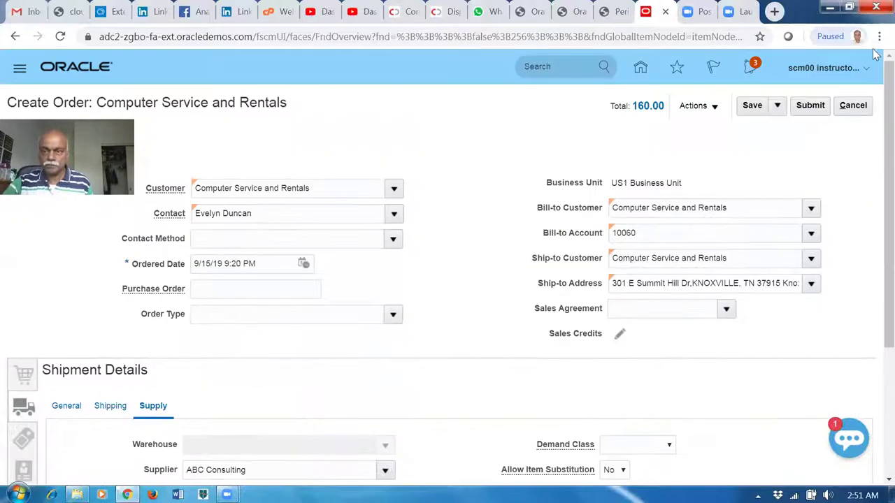
click(852, 104)
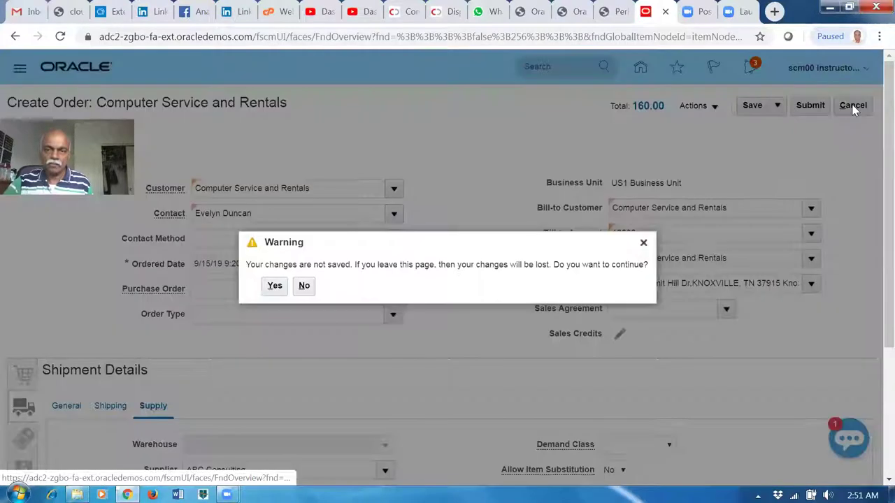
click(275, 286)
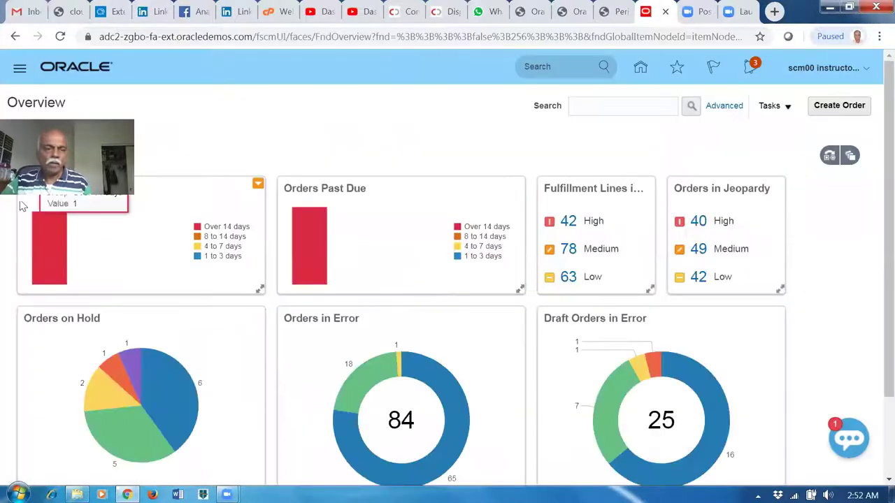
Show all Navigator work areas, including Configuration's Sandboxes.
click(20, 73)
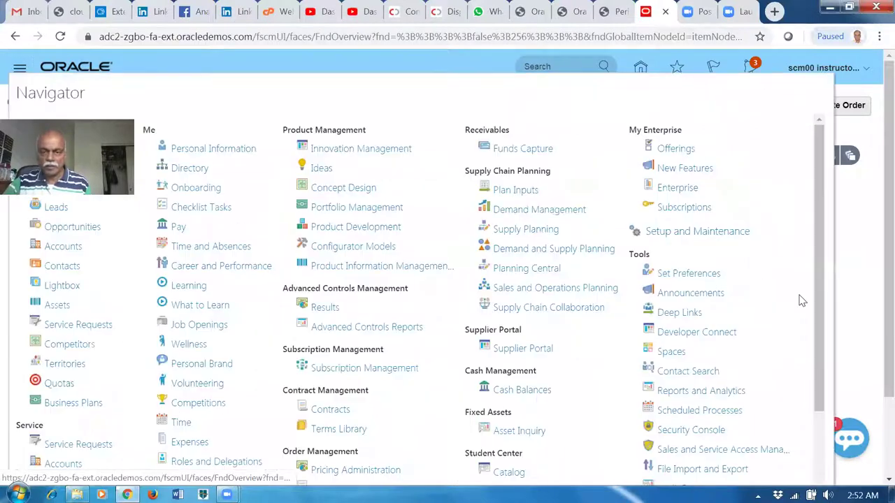
drag(819, 303, 852, 411)
scroll(723, 465, down, 3)
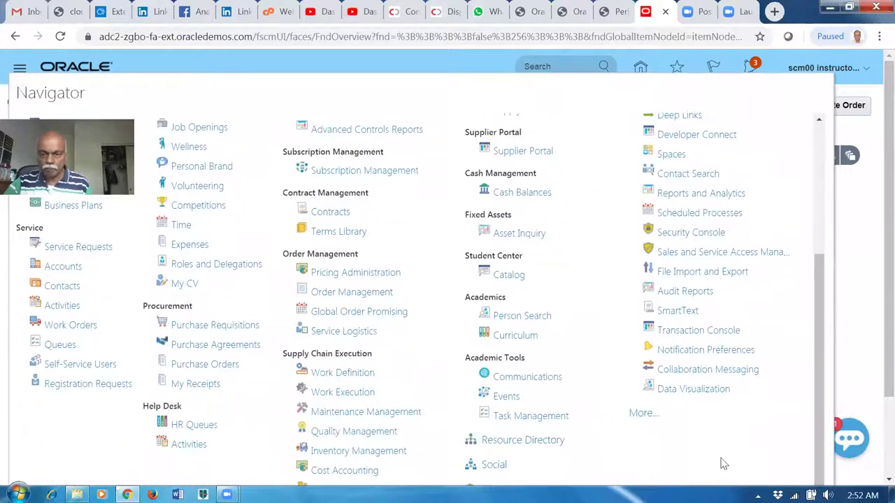
click(639, 414)
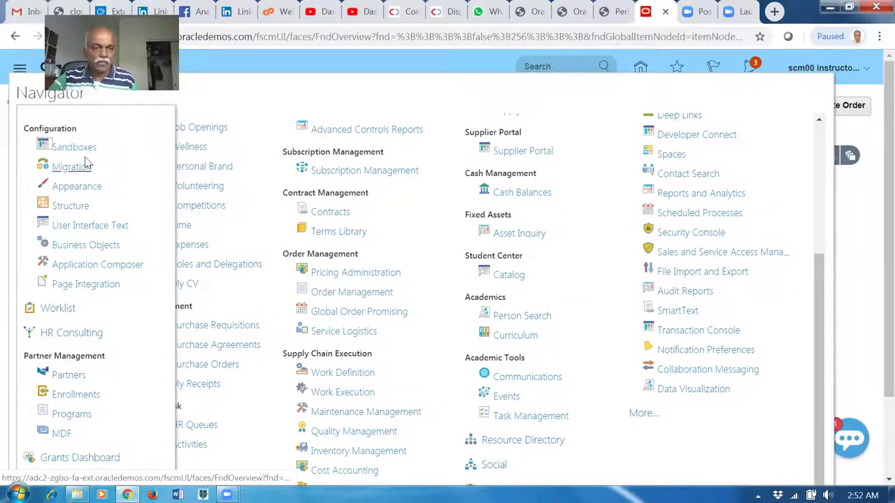
Create sandbox SB_15 with description SB_15 and enter it.
click(88, 151)
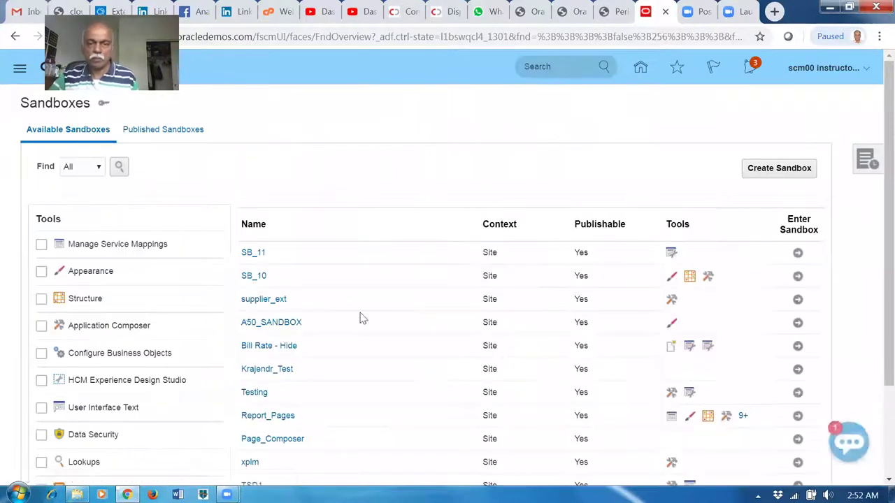
click(797, 168)
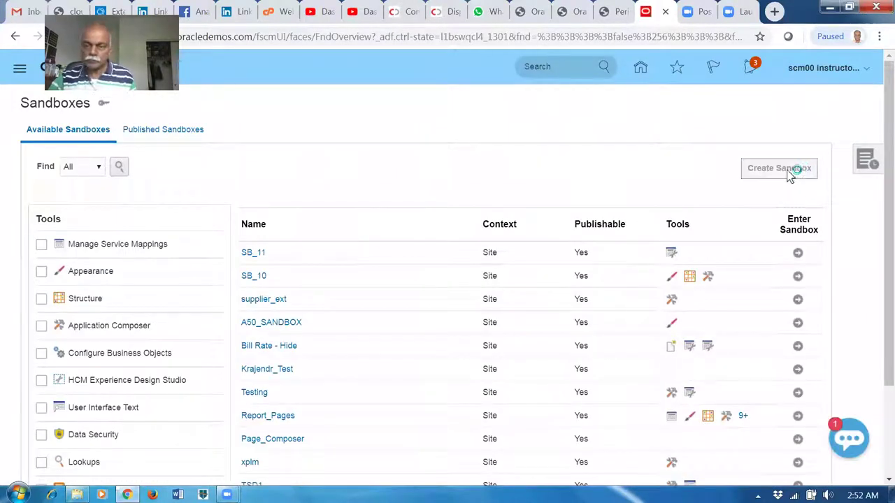
click(108, 145)
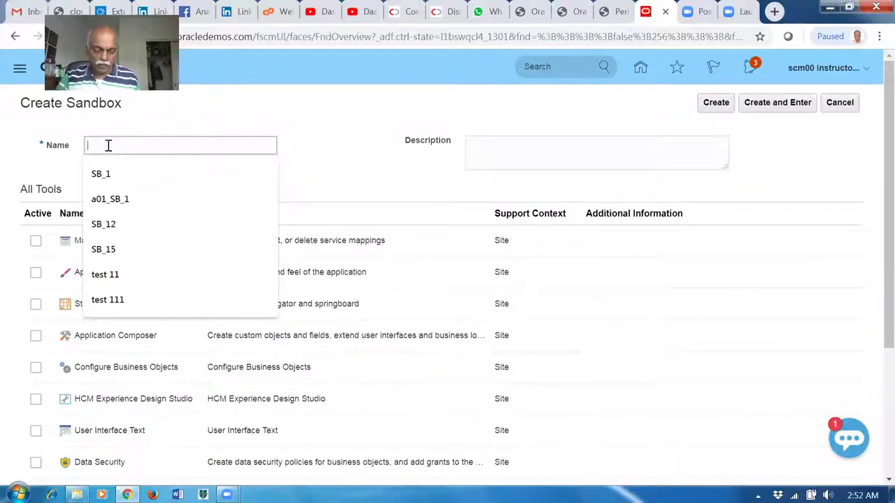
text(S)
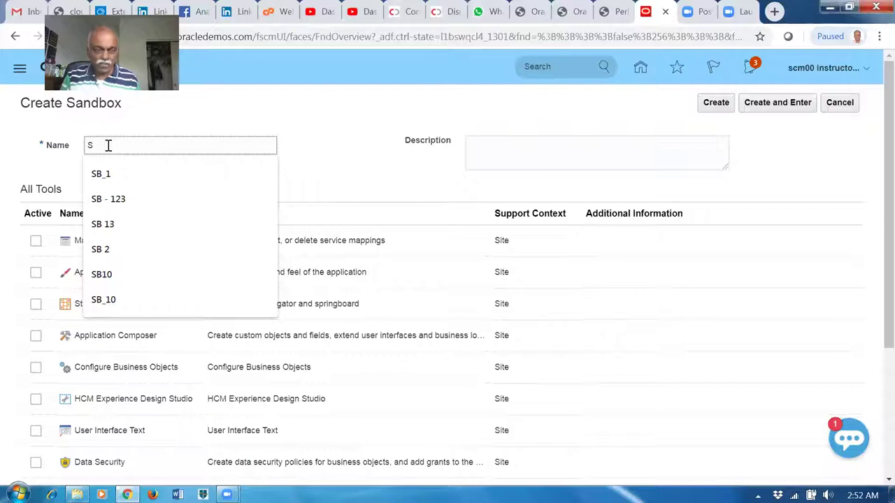
text(B_)
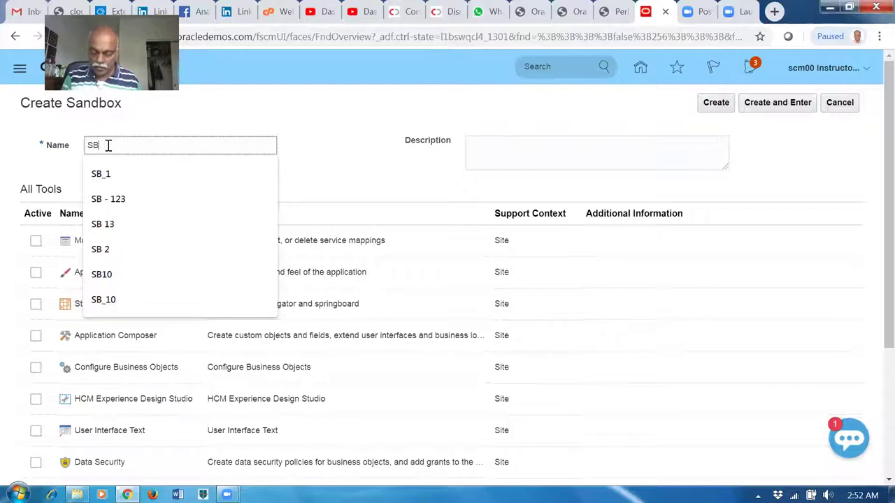
text(16)
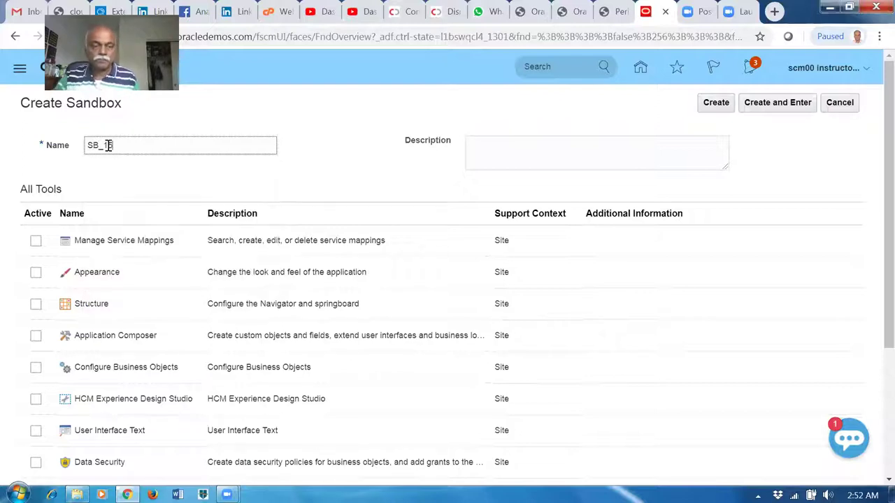
key(ctrl+a)
key(ctrl+c)
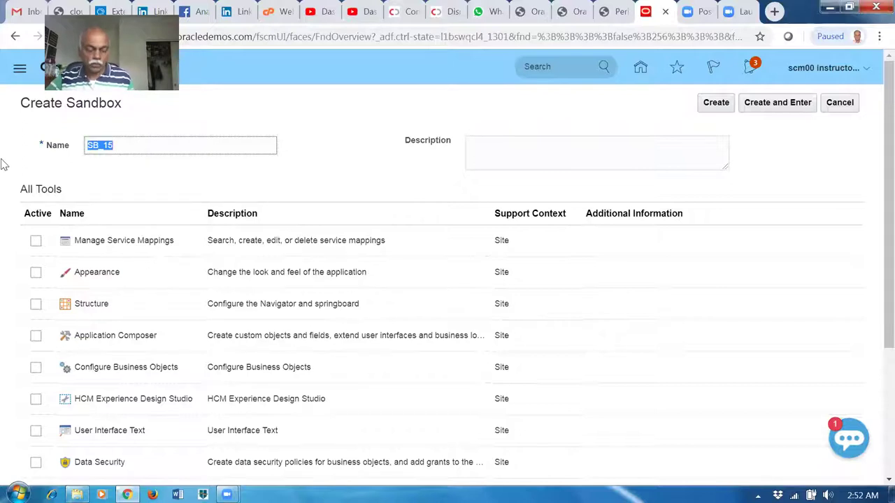
click(493, 159)
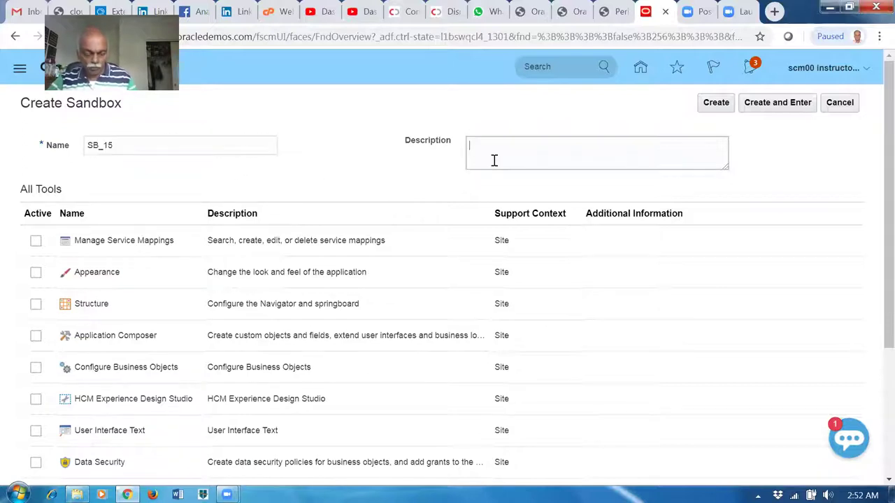
key(ctrl+v)
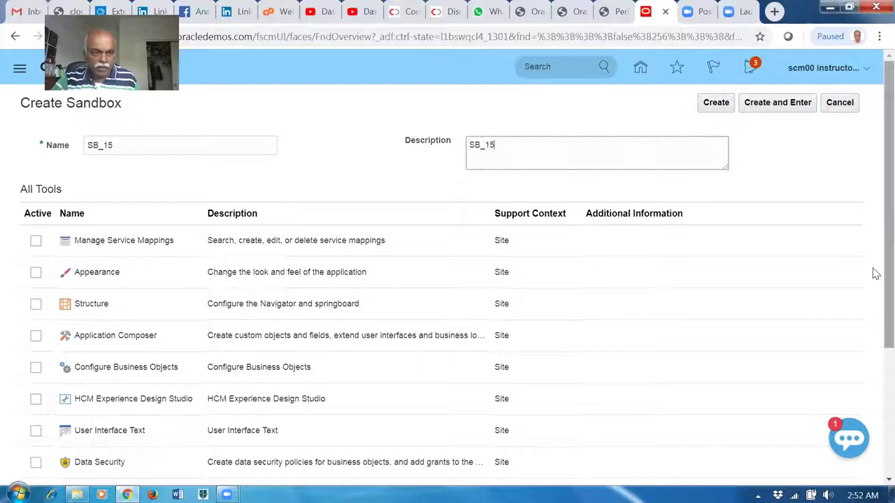
scroll(875, 217, down, 3)
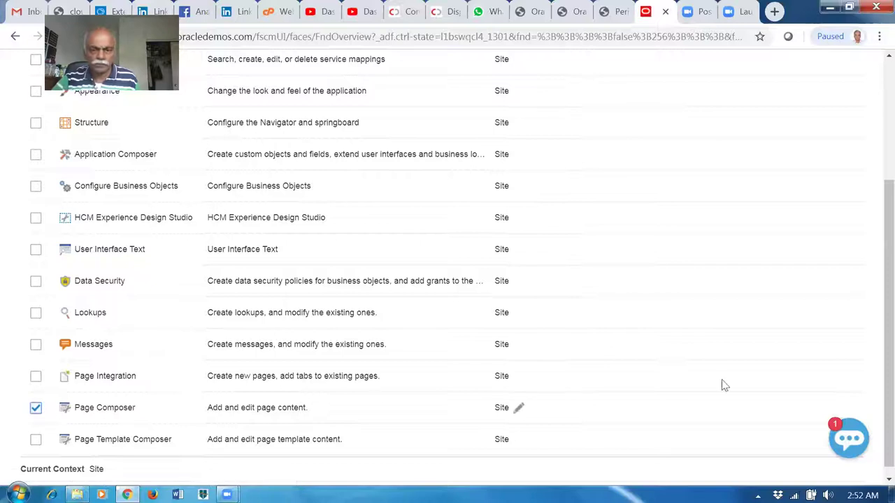
scroll(874, 235, up, 3)
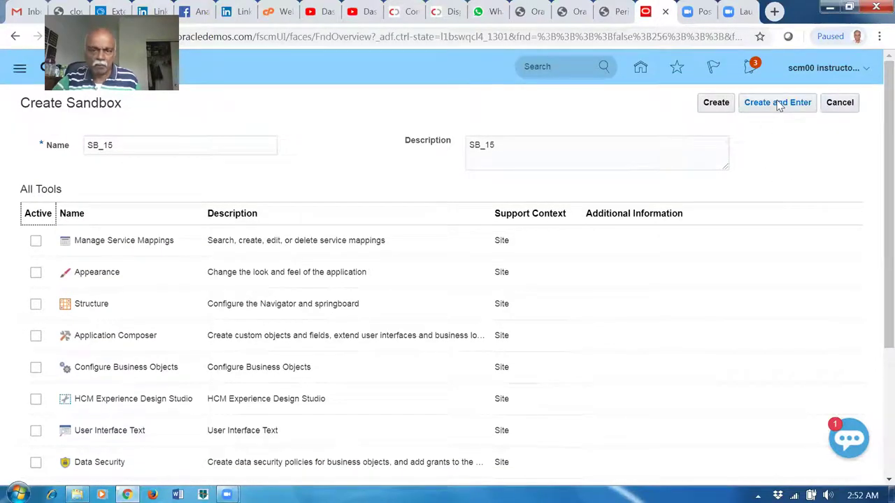
click(779, 104)
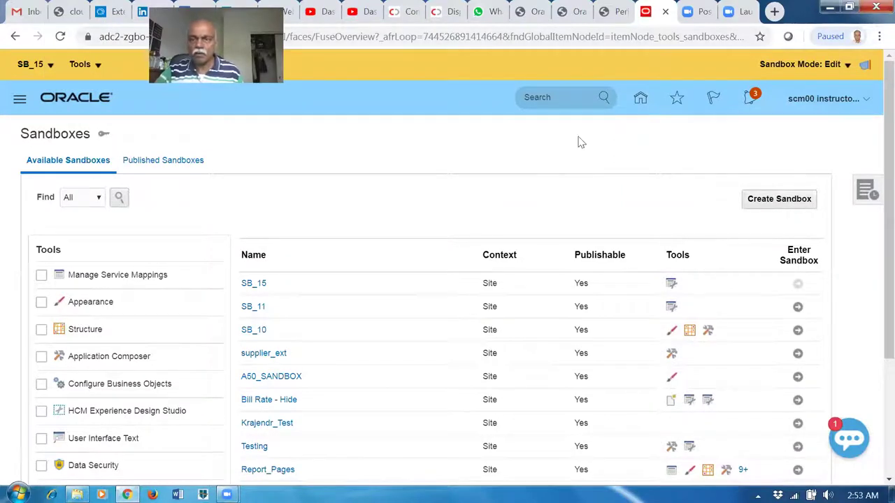
Return from the Sandboxes page to the home page with SB_15 active.
click(641, 99)
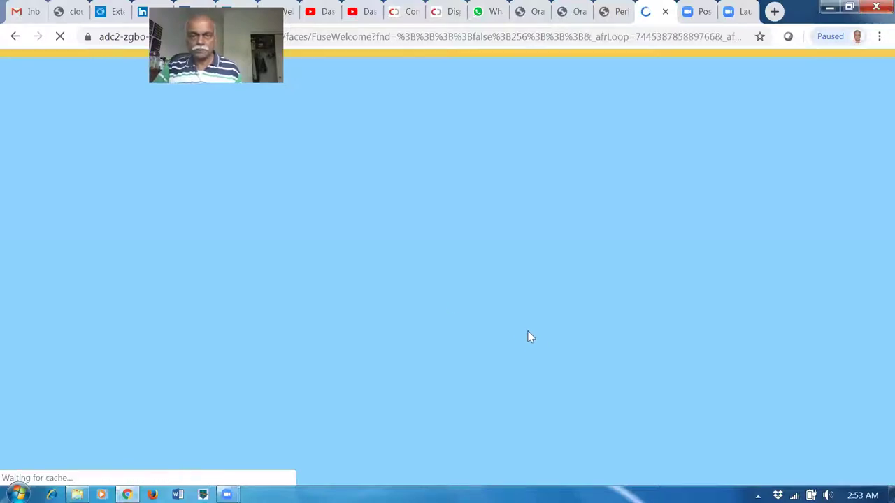
Start a new order from the Order Management overview with Business Unit US1.
scroll(552, 364, down, 3)
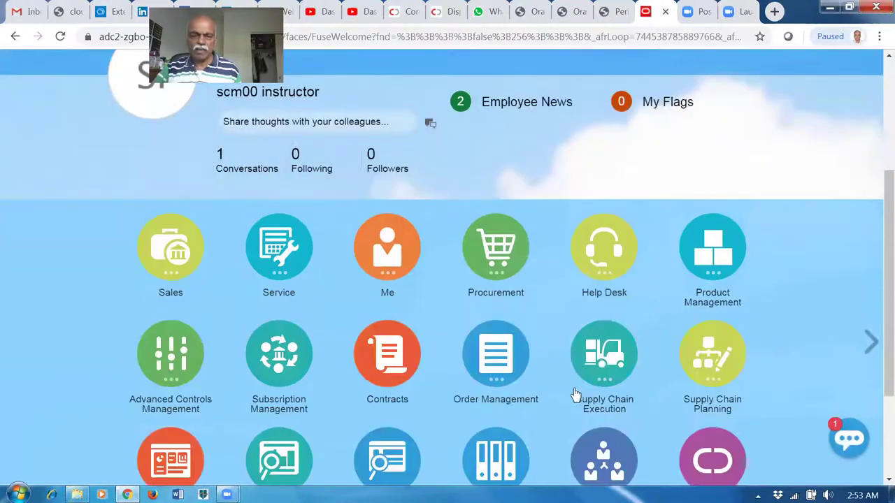
click(490, 355)
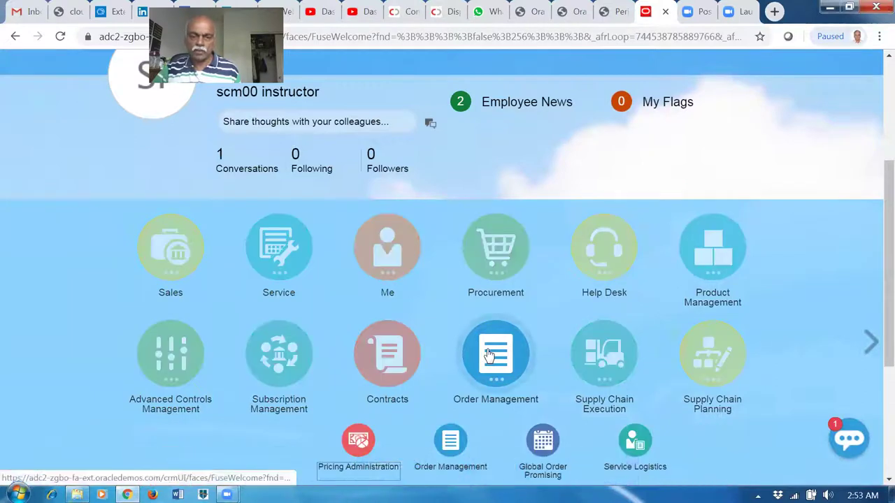
click(454, 441)
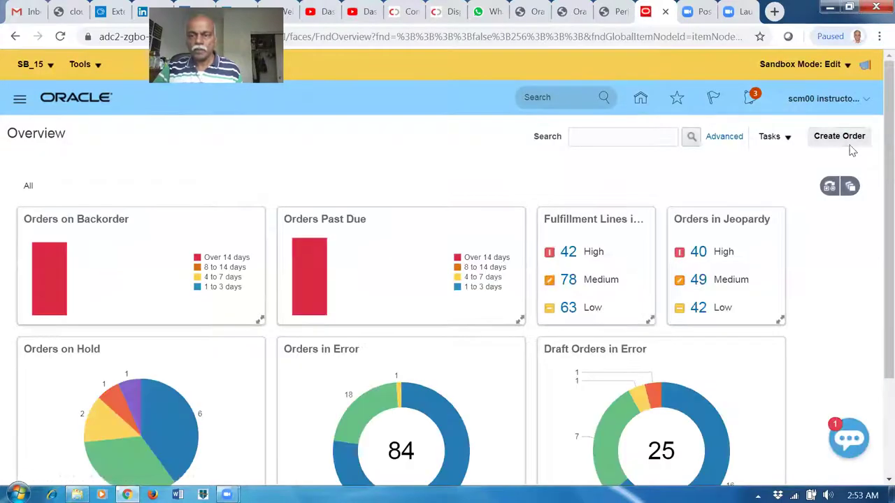
click(853, 143)
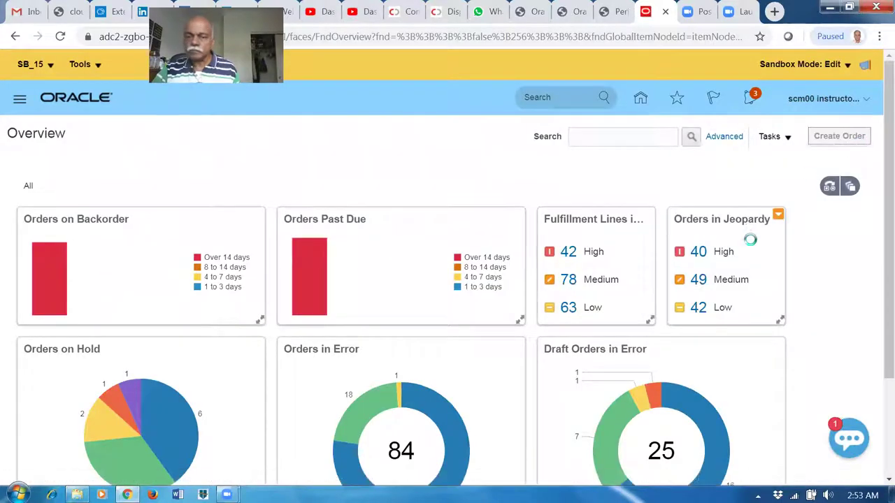
click(707, 224)
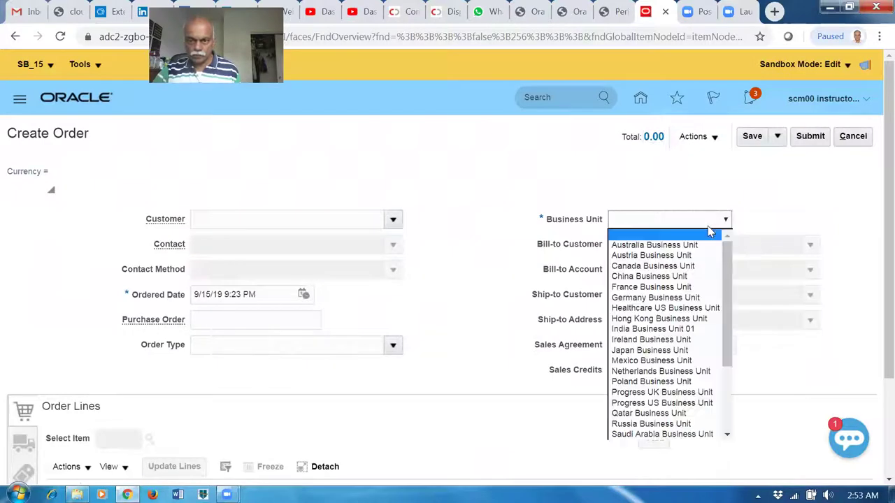
drag(726, 265, 730, 365)
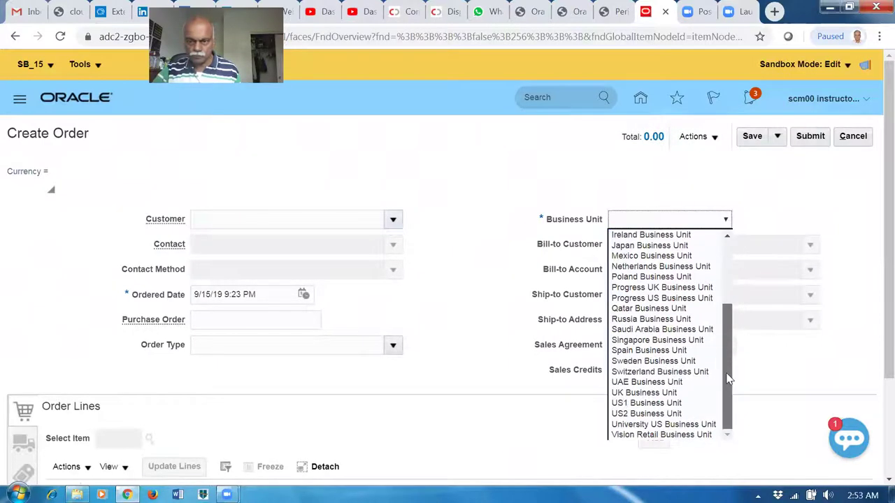
click(682, 406)
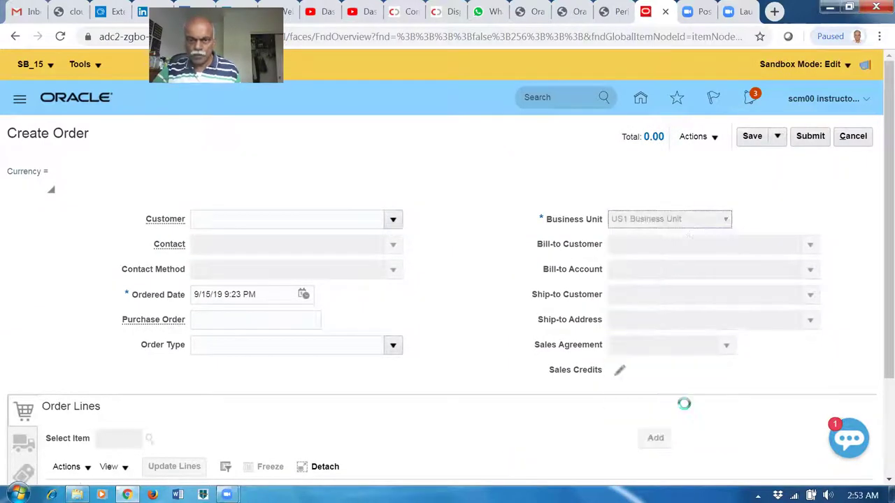
Choose customer Computer Service and Rentals and add item AS46336 Vario 6000 Tablet.
click(260, 221)
text(c)
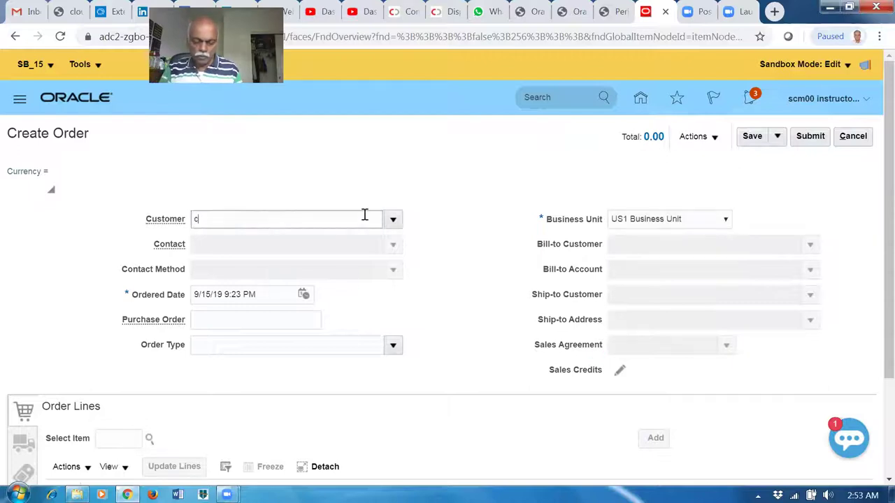
text(omp)
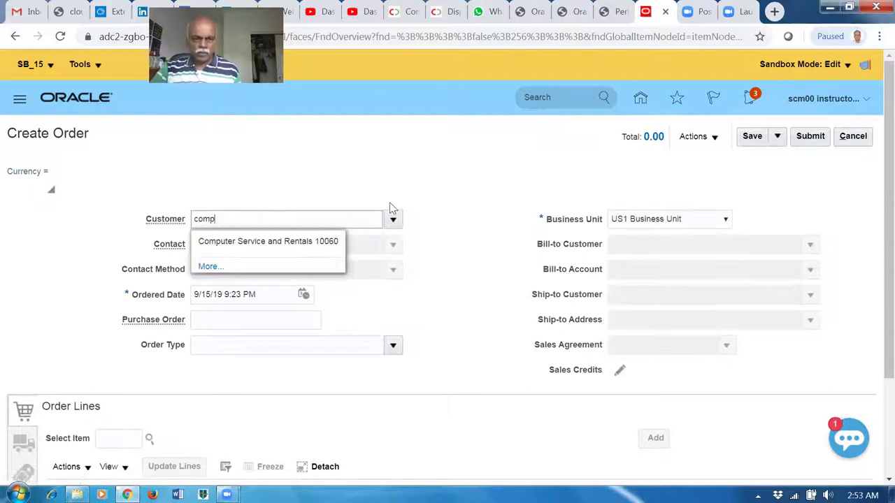
click(280, 241)
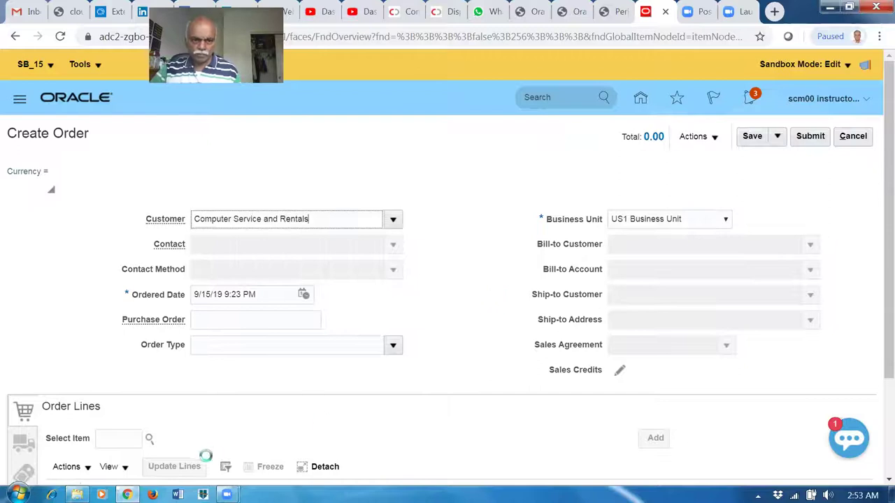
scroll(175, 378, down, 1)
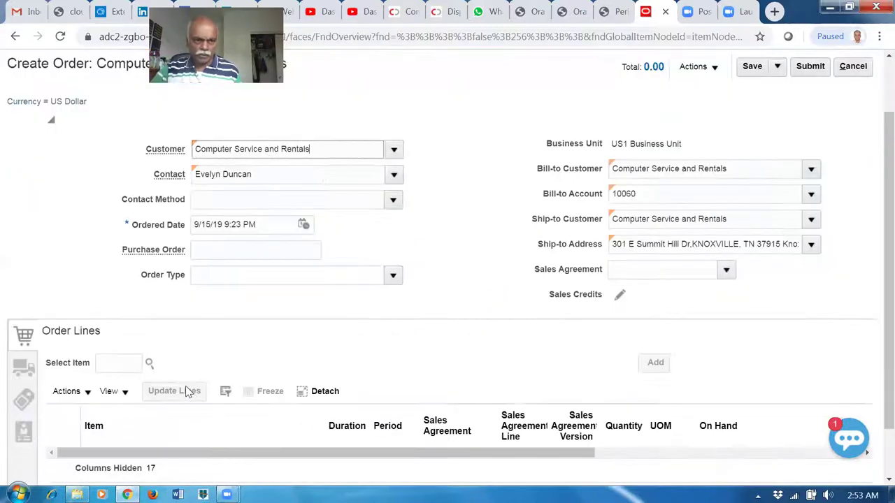
click(121, 366)
text(AS)
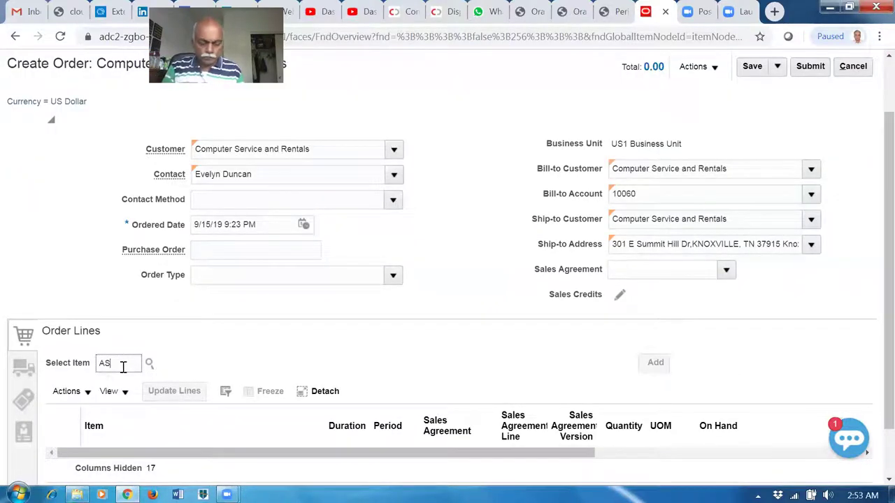
text(46586)
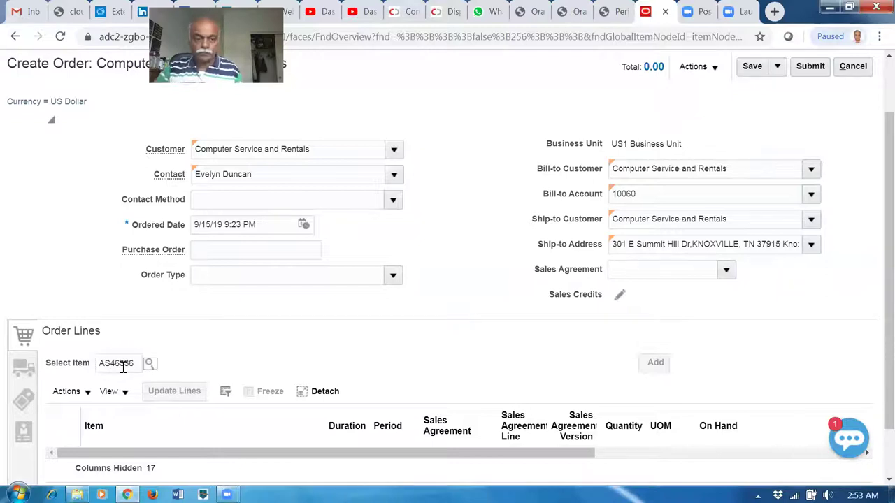
key(Tab)
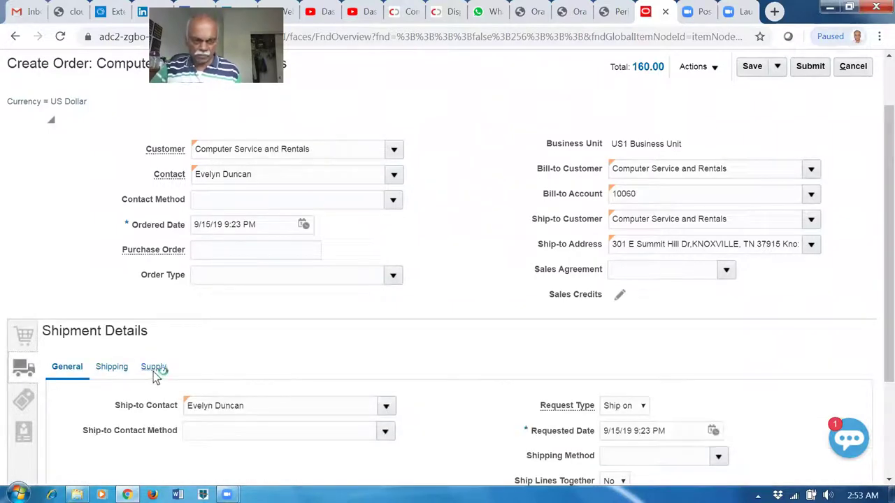
Set the line's supply to supplier ABC Bank with supplier site ABC Bank US1.
click(155, 371)
scroll(280, 350, down, 2)
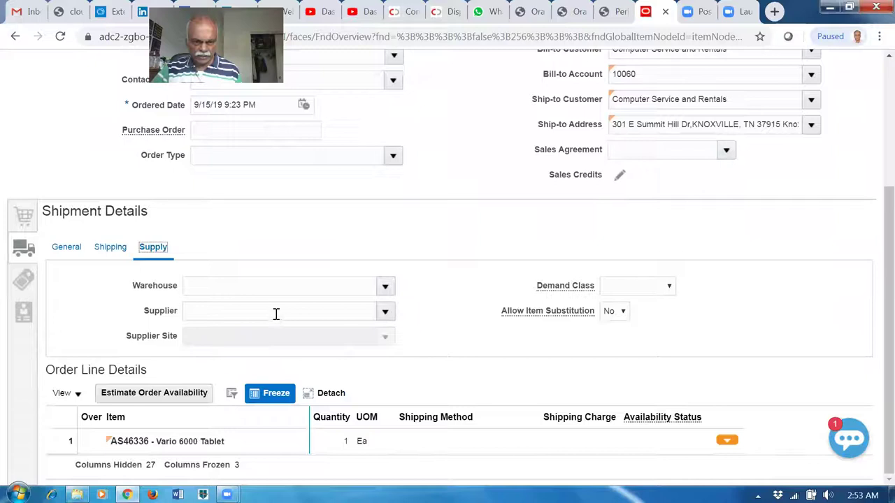
click(276, 313)
text(abc)
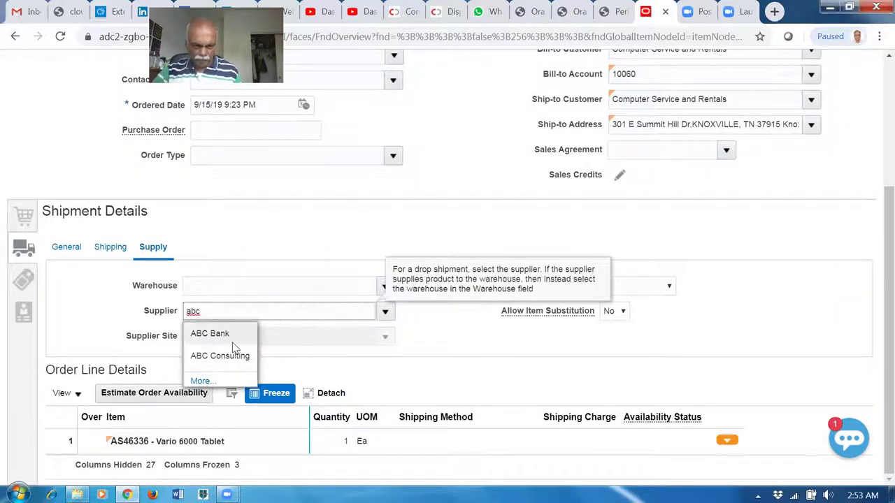
click(223, 338)
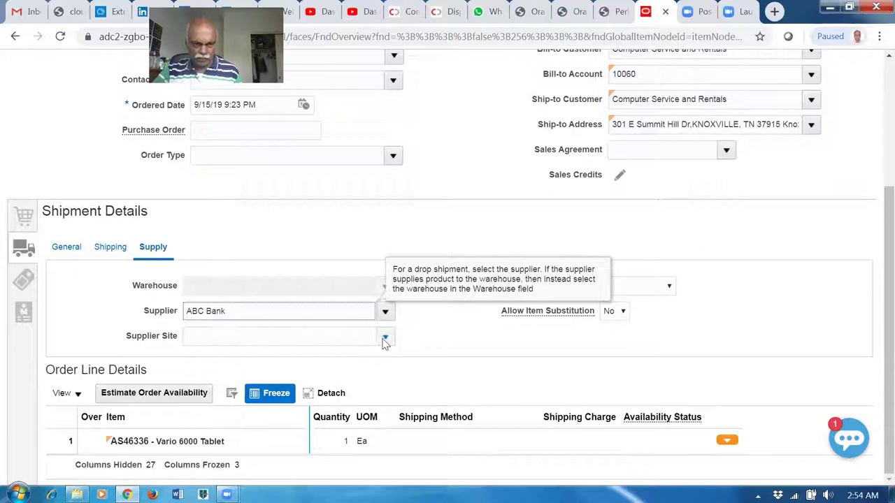
click(384, 338)
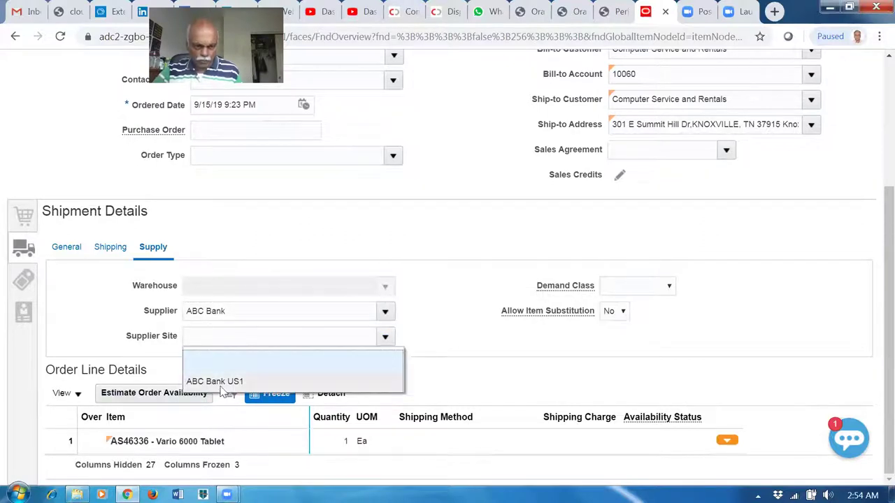
click(224, 382)
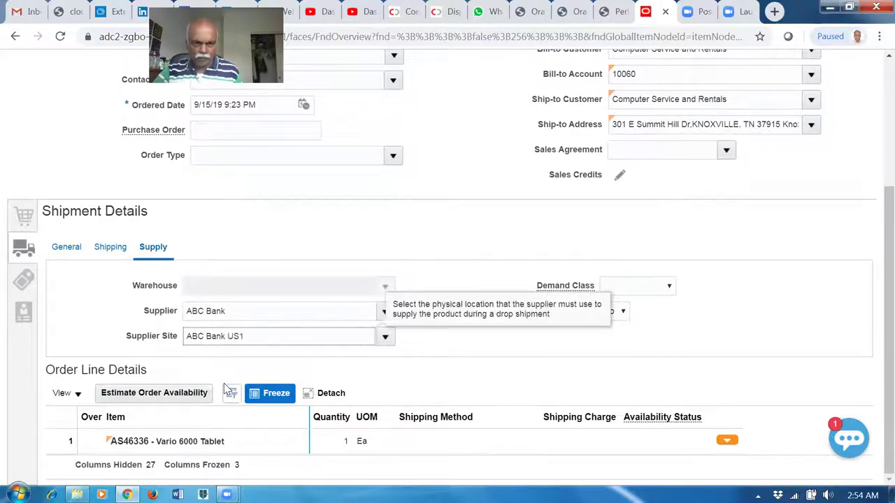
click(540, 226)
drag(875, 272, 875, 137)
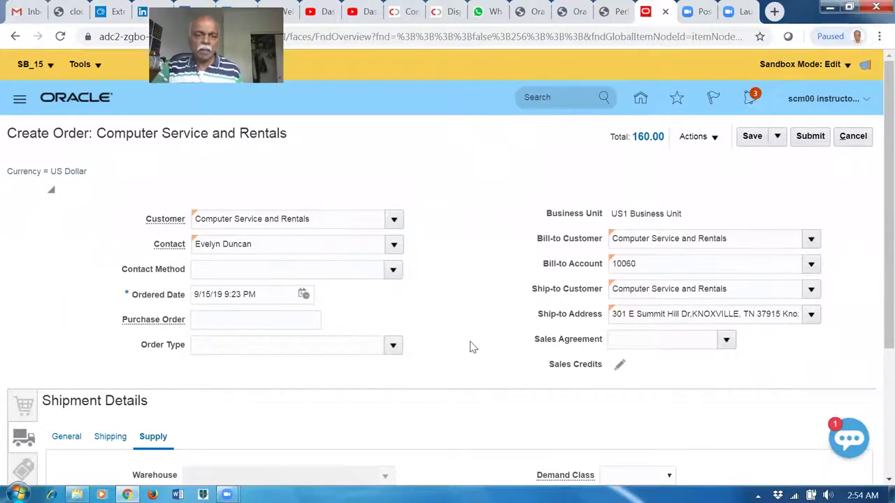
drag(873, 309, 875, 448)
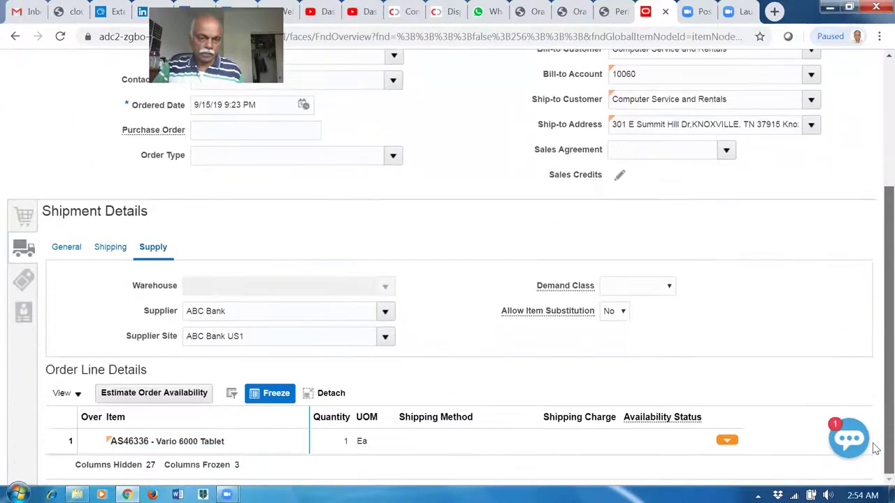
scroll(611, 434, down, 3)
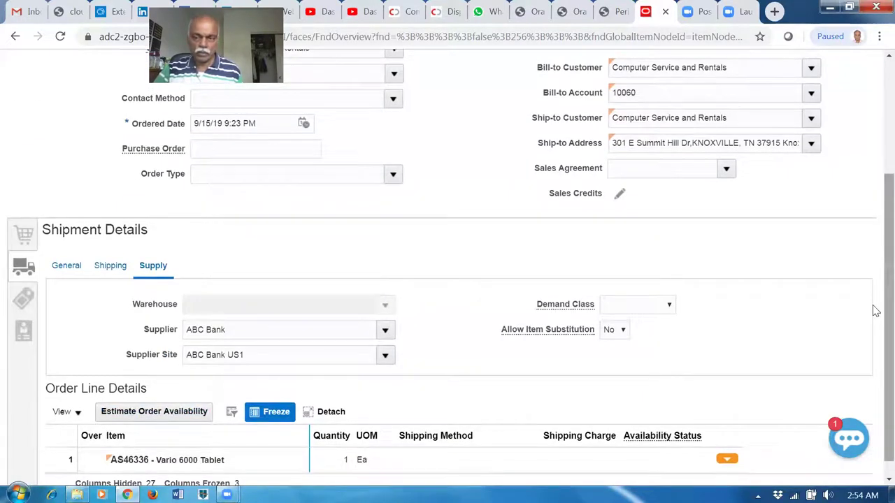
drag(875, 310, 873, 189)
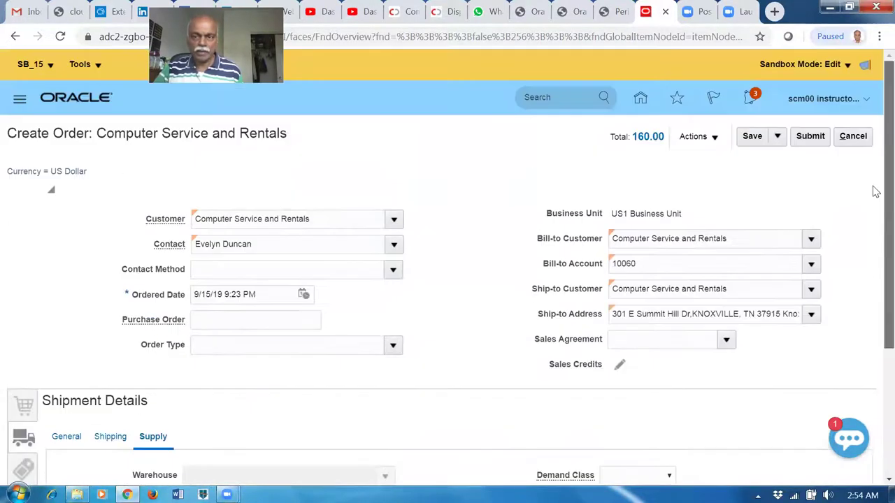
Turn on Edit Pages for Create Order and show its component structure.
click(821, 100)
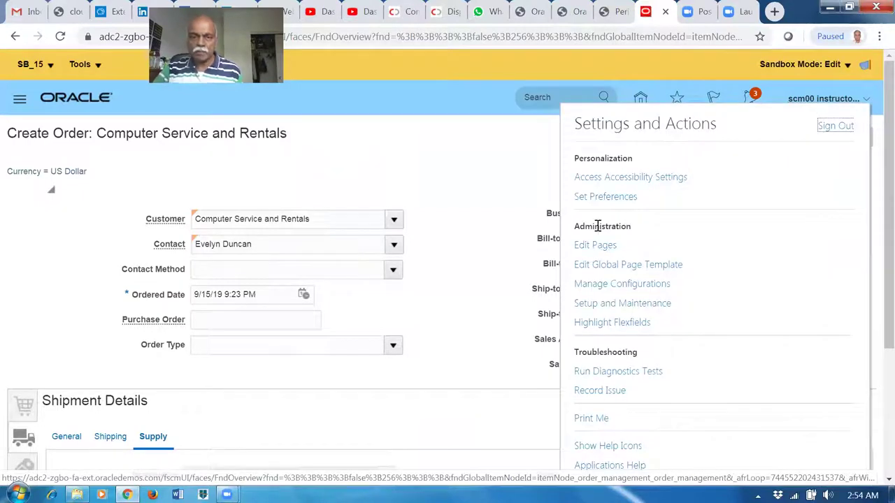
click(596, 251)
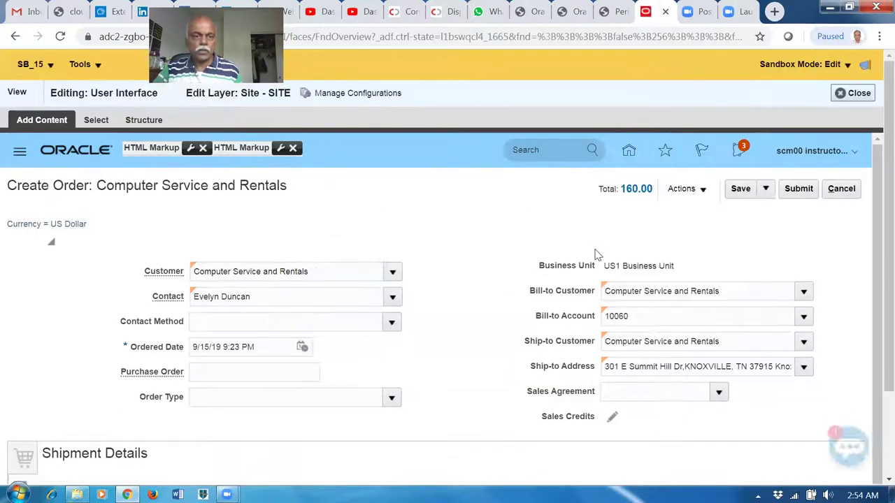
click(149, 124)
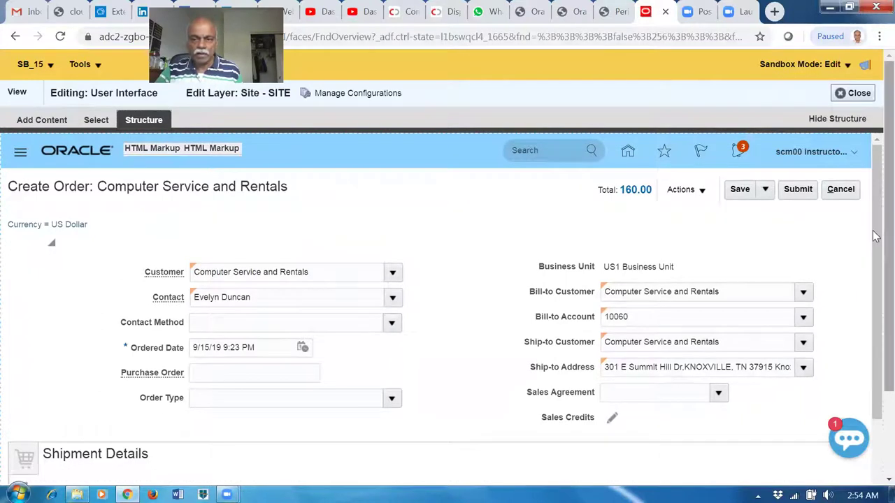
scroll(874, 237, down, 2)
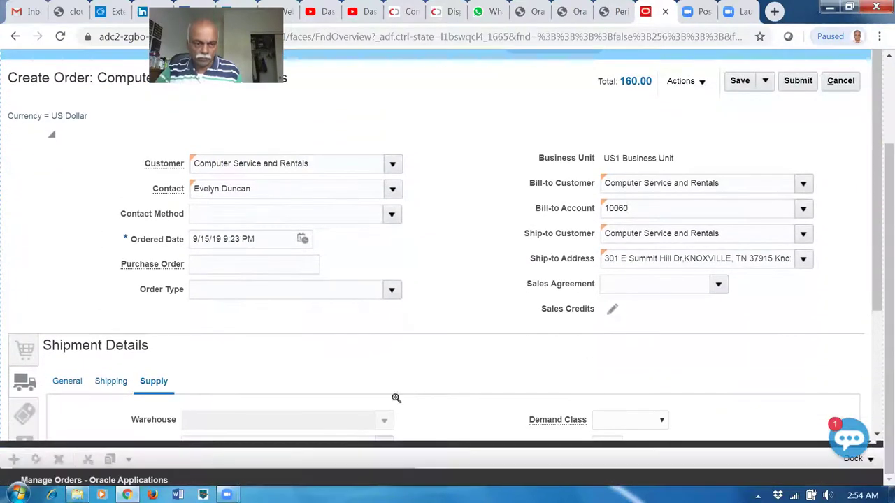
scroll(875, 266, down, 3)
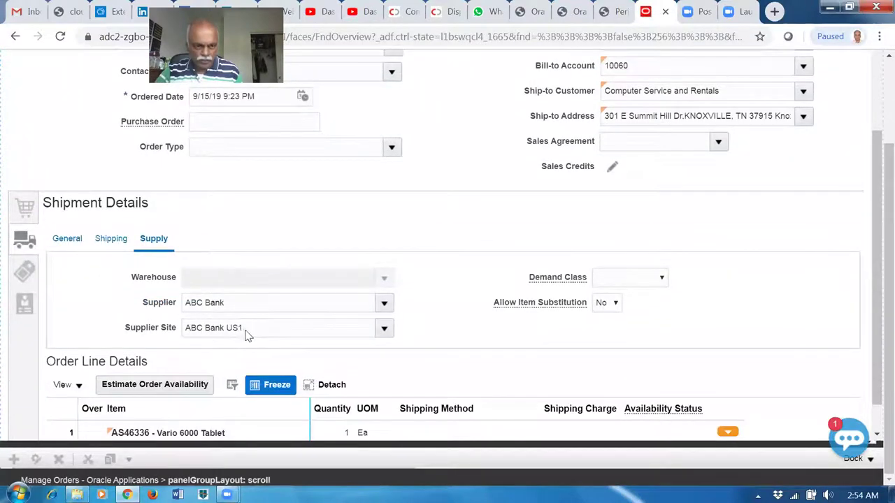
Select Supplier Site, confirm the task flow edit, and locate inputComboboxListOfValues: Supplier Site.
click(244, 334)
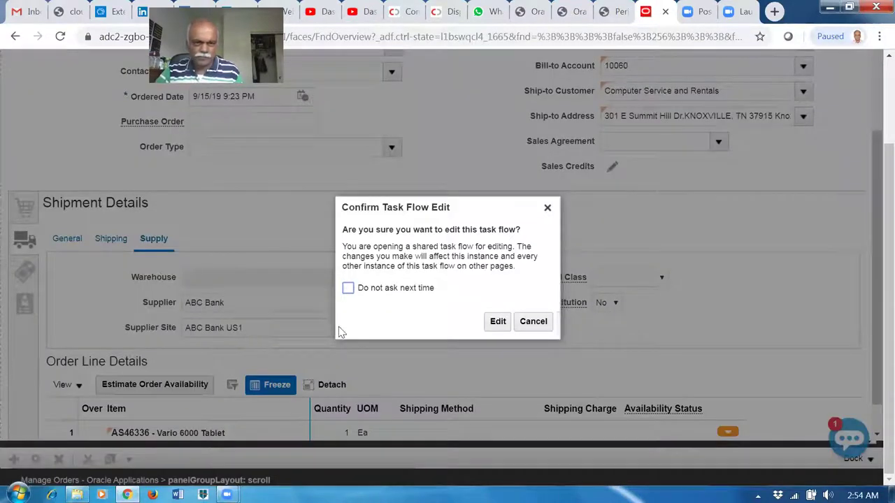
click(499, 323)
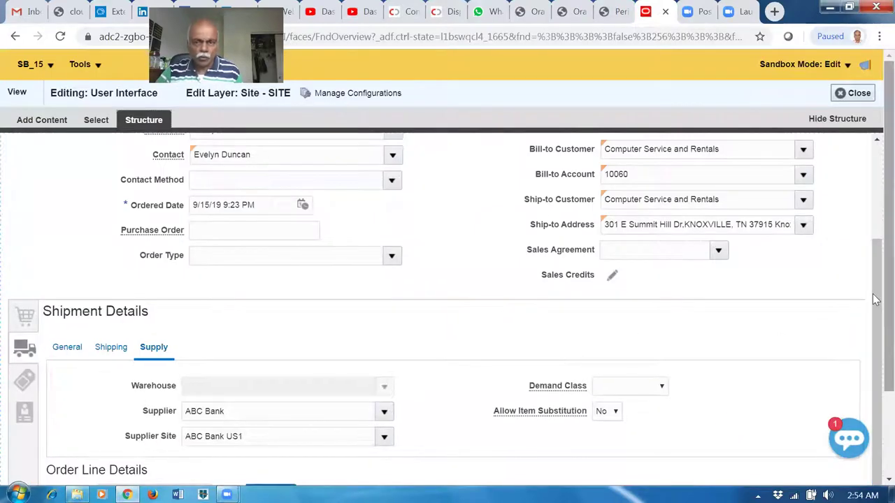
scroll(876, 300, down, 2)
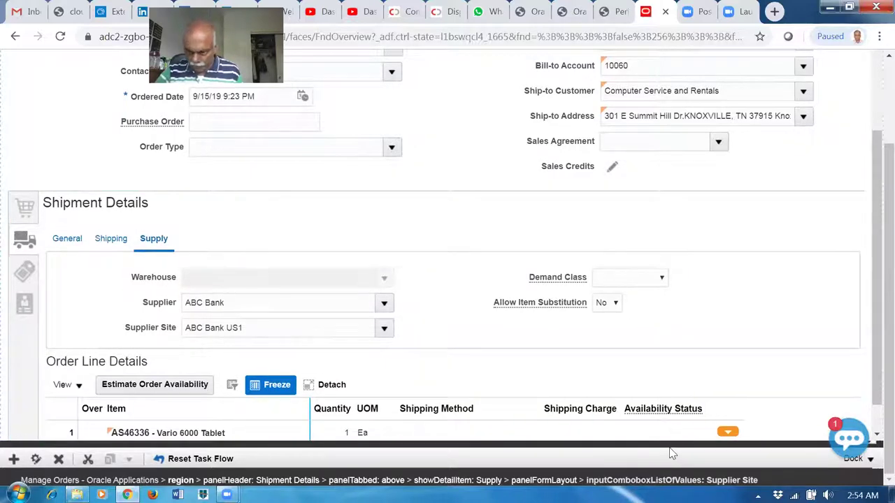
drag(378, 441, 404, 172)
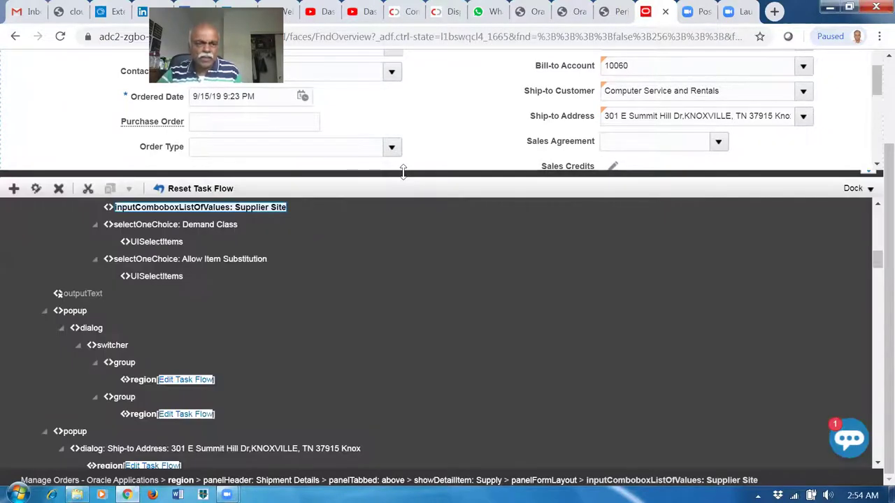
scroll(405, 297, up, 3)
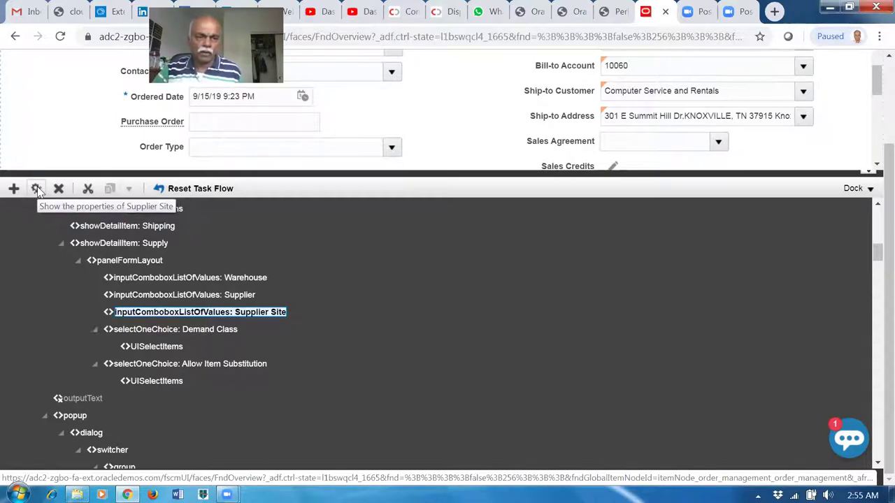
Change the Supplier Site component's Search Dialog property from none to default.
click(36, 190)
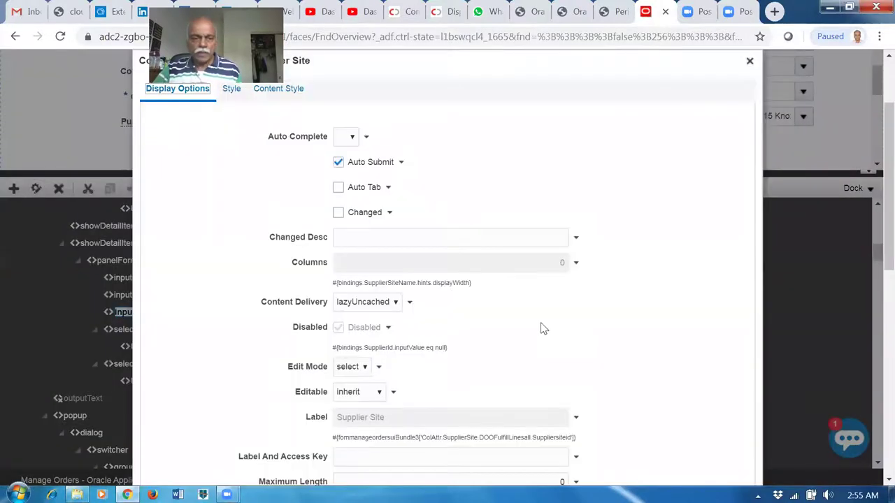
scroll(506, 304, down, 5)
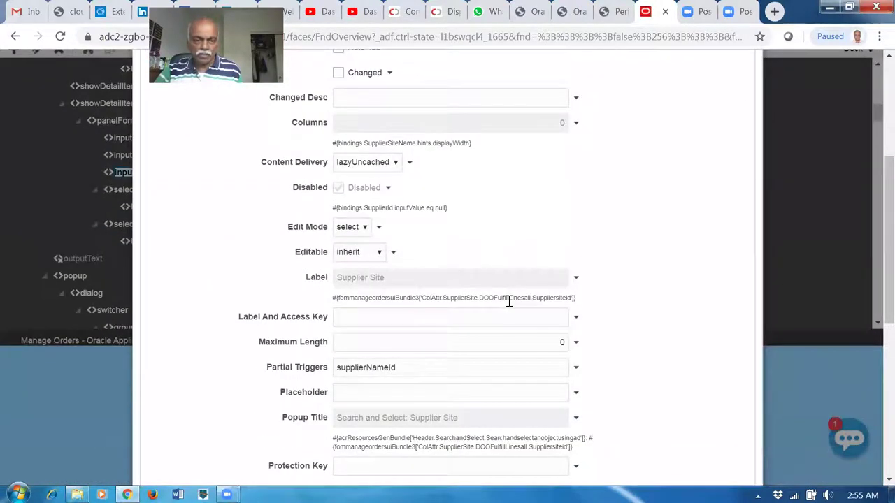
scroll(510, 302, down, 3)
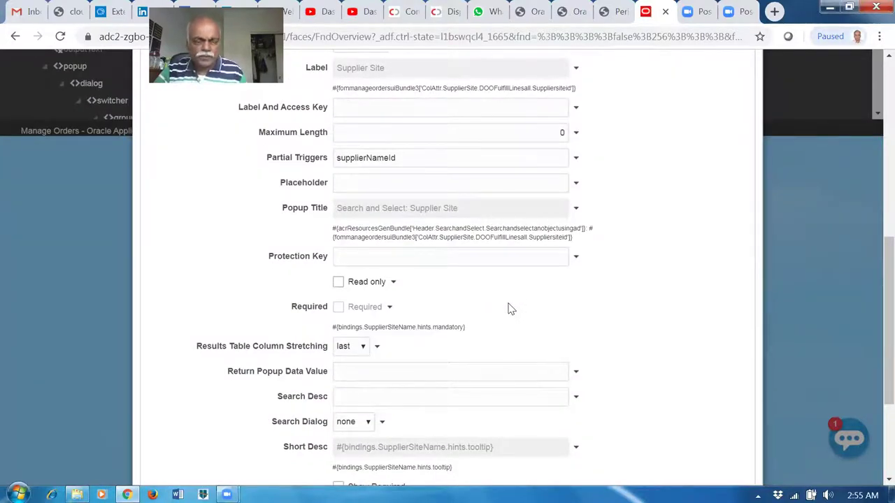
scroll(509, 309, down, 3)
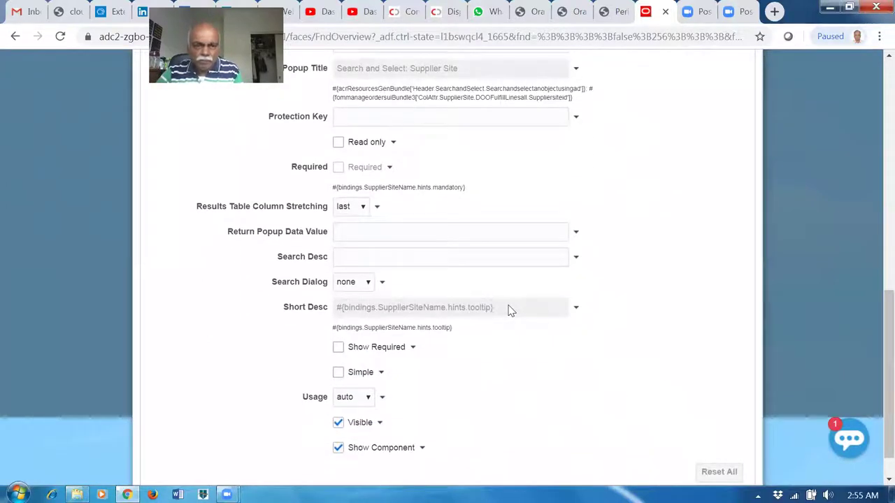
scroll(509, 309, down, 1)
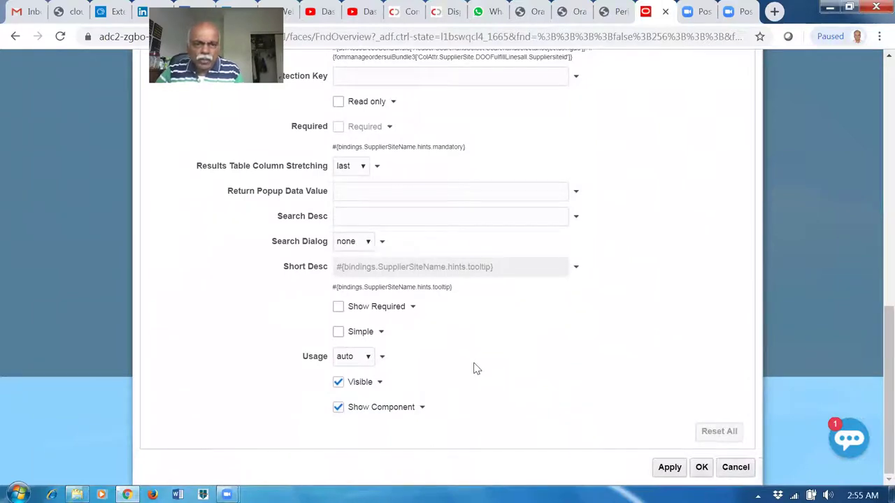
scroll(476, 369, up, 1)
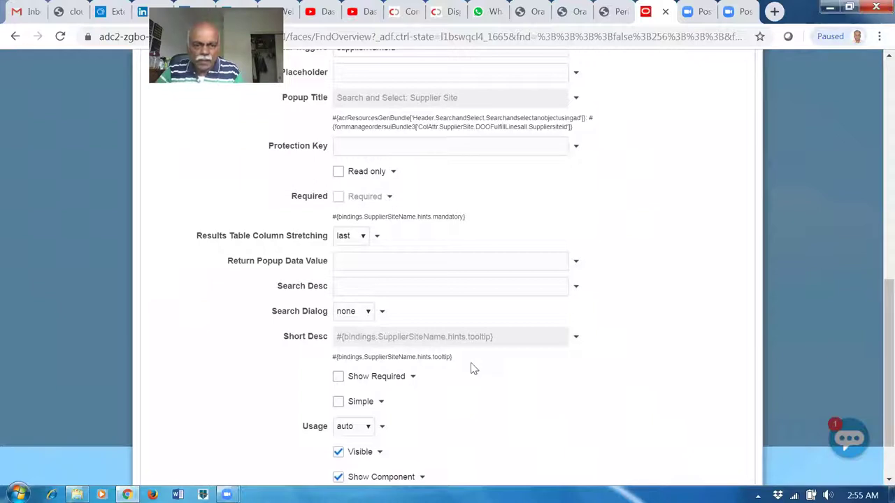
scroll(465, 352, down, 1)
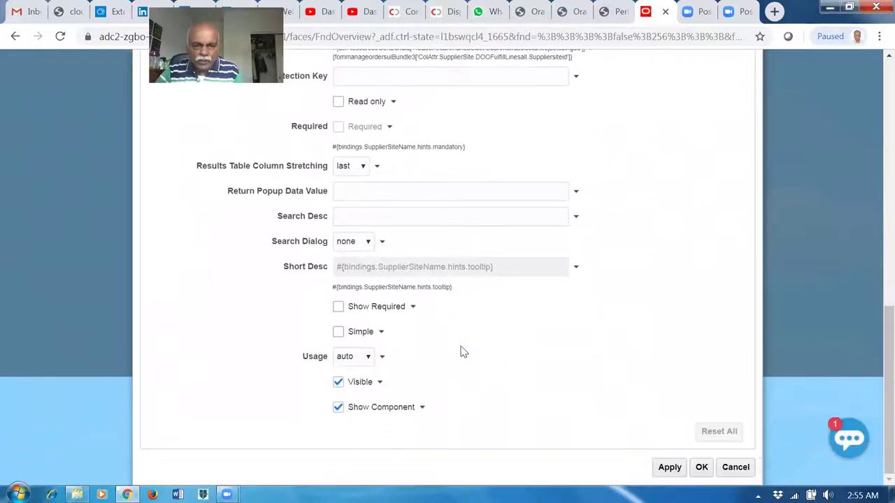
scroll(462, 352, up, 2)
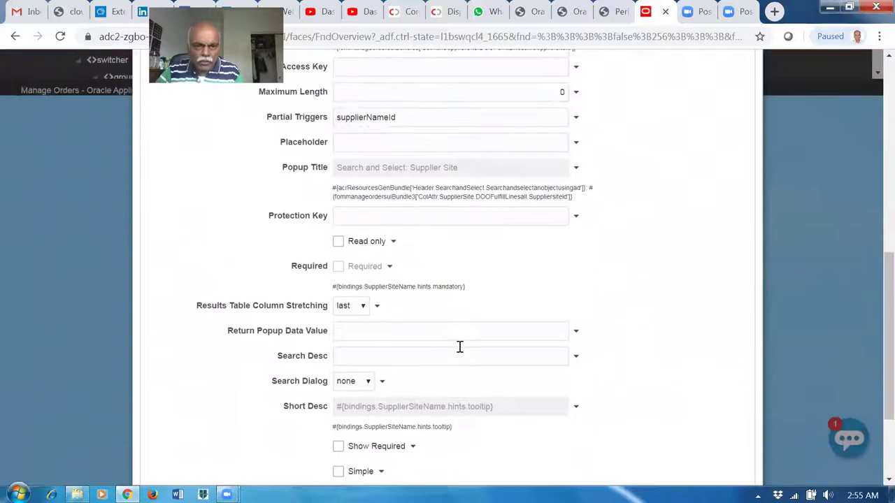
scroll(460, 352, up, 1)
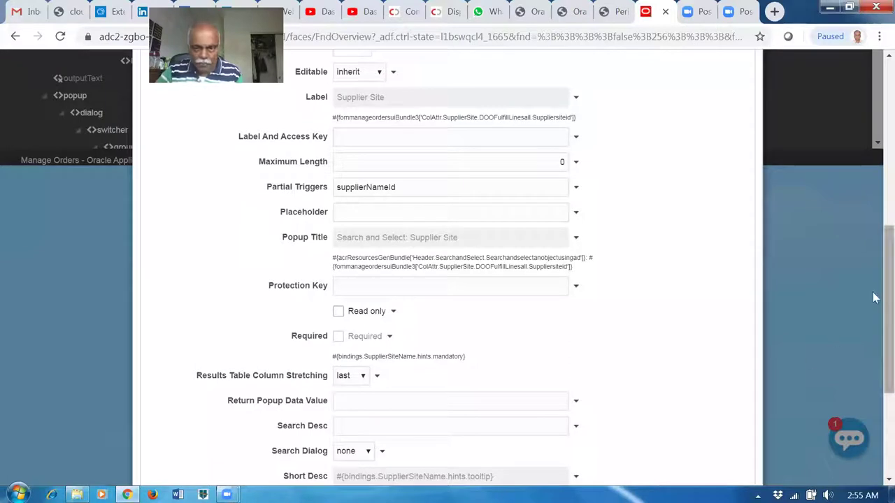
scroll(874, 301, down, 2)
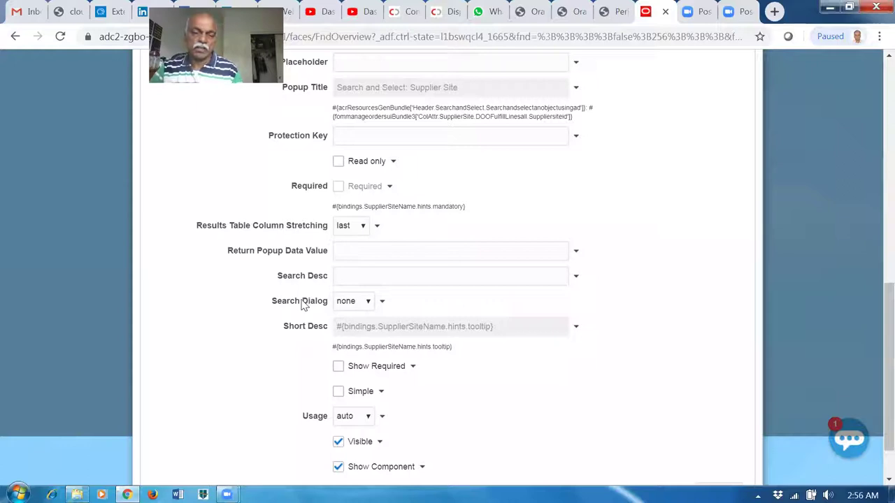
click(363, 302)
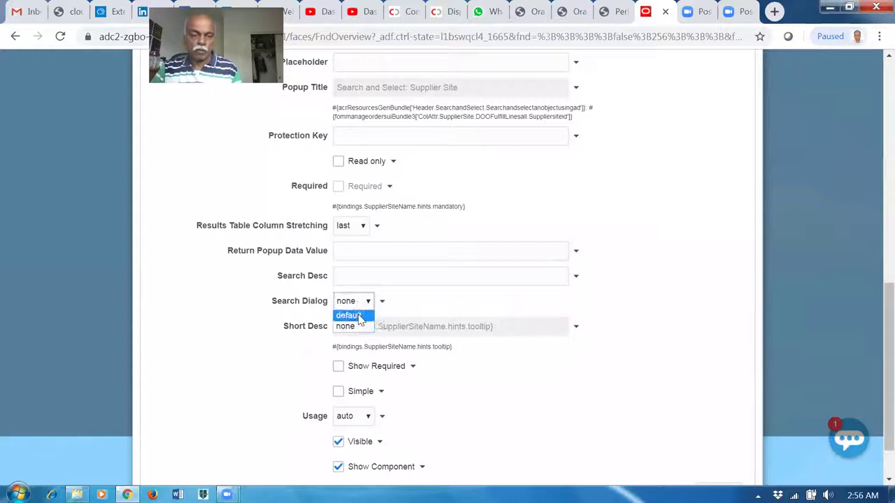
click(359, 316)
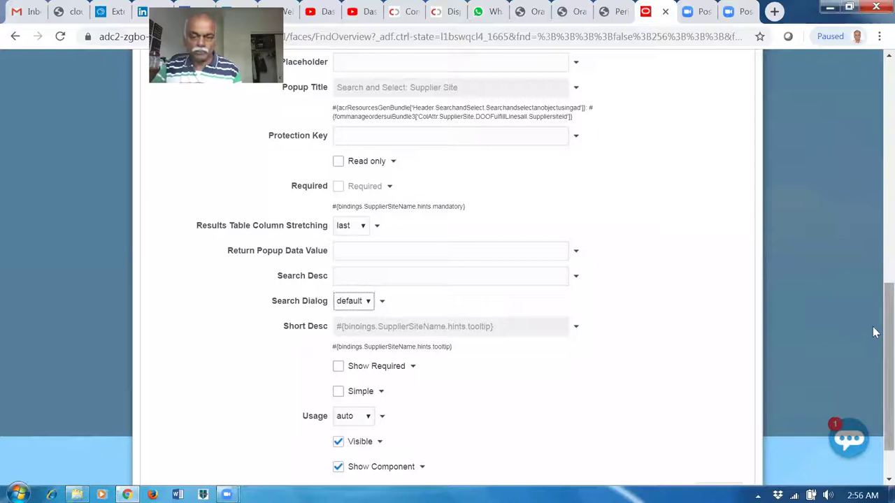
Apply and confirm the property change, then shrink the structure panel to reveal the form.
scroll(875, 377, down, 1)
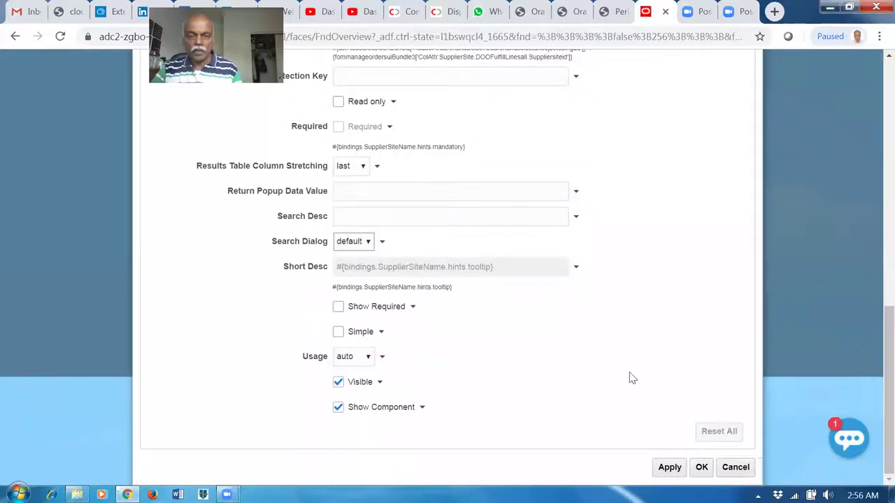
click(676, 468)
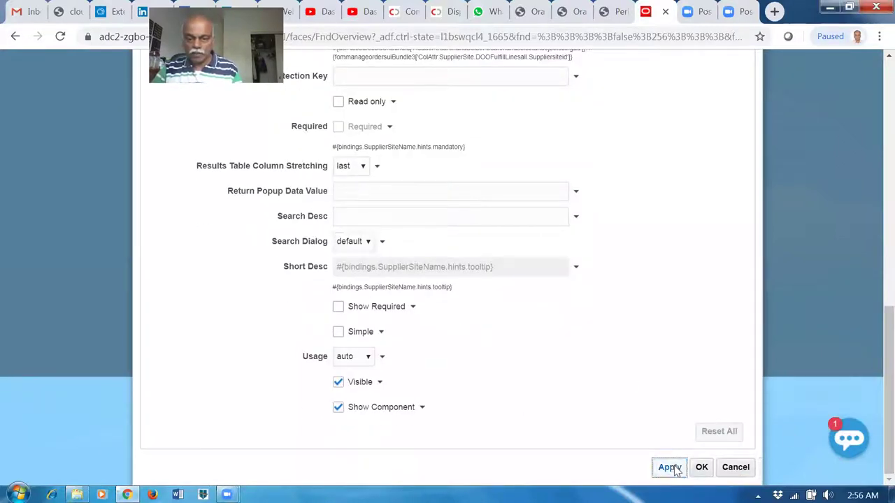
click(703, 470)
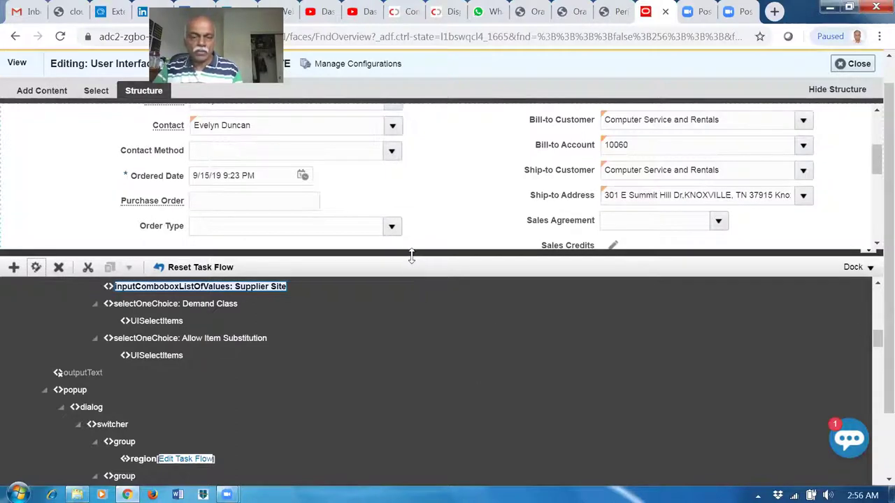
drag(410, 256, 470, 465)
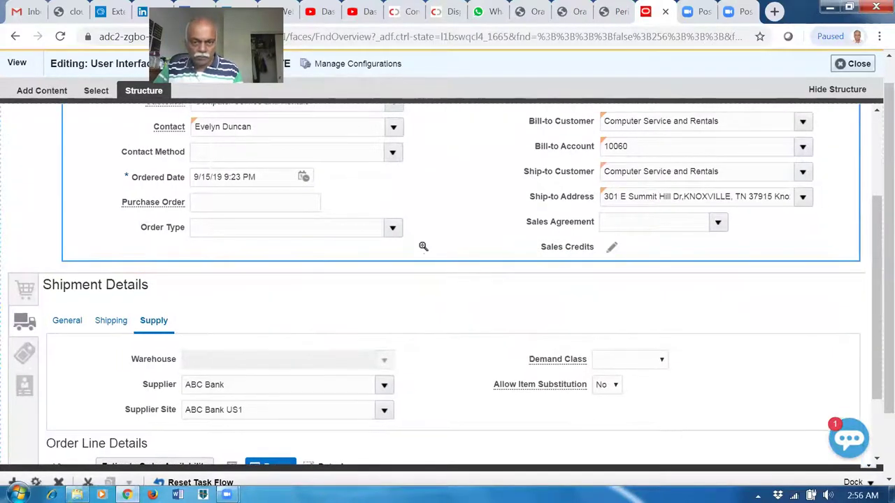
Dismiss the shared component prompt and exit page editing mode.
click(421, 244)
click(532, 327)
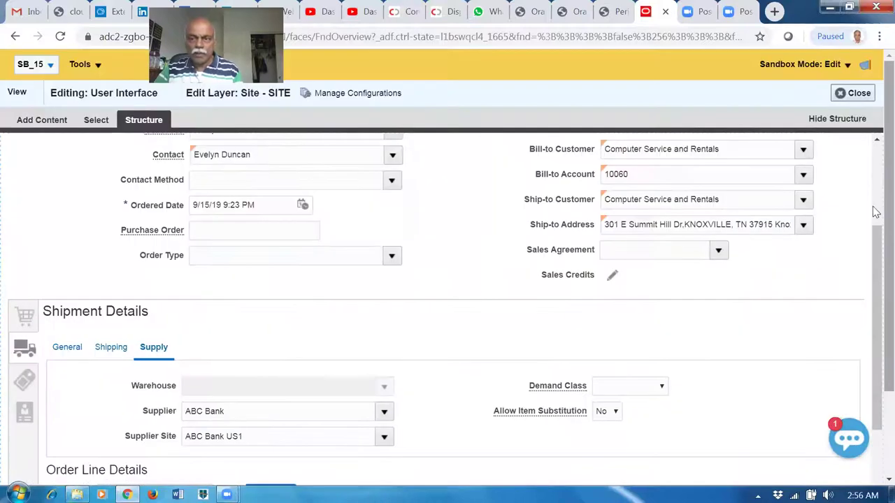
click(856, 95)
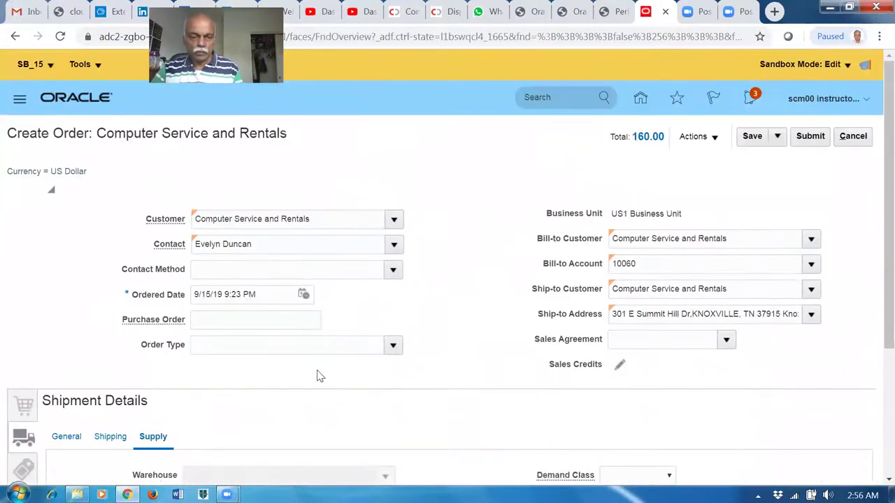
Confirm the Supplier Site list offers Search... opening a search dialog, then close that dialog.
scroll(317, 377, down, 2)
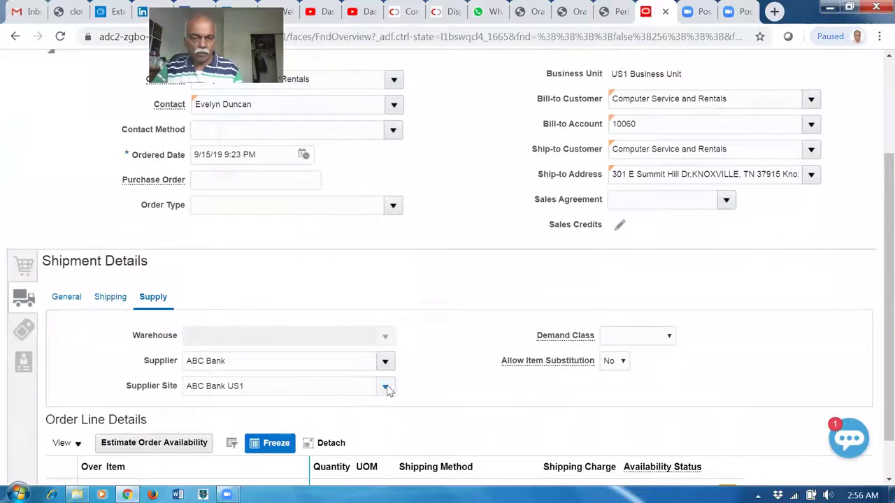
click(387, 387)
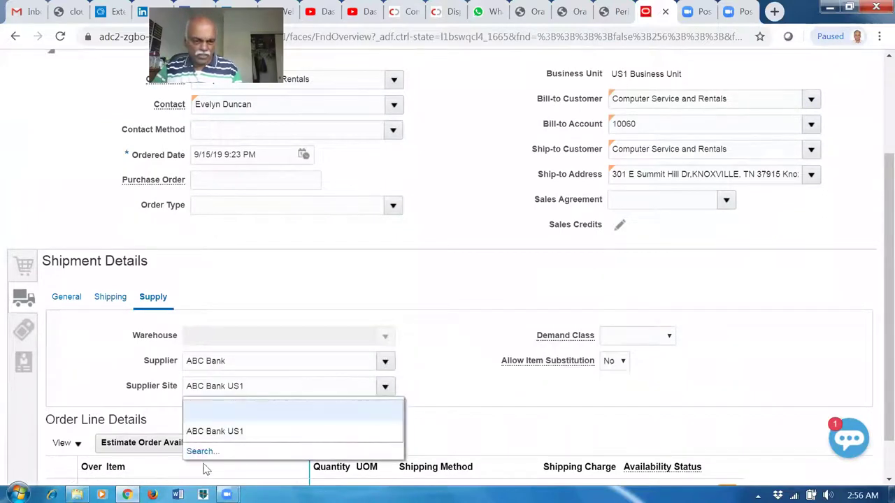
click(200, 452)
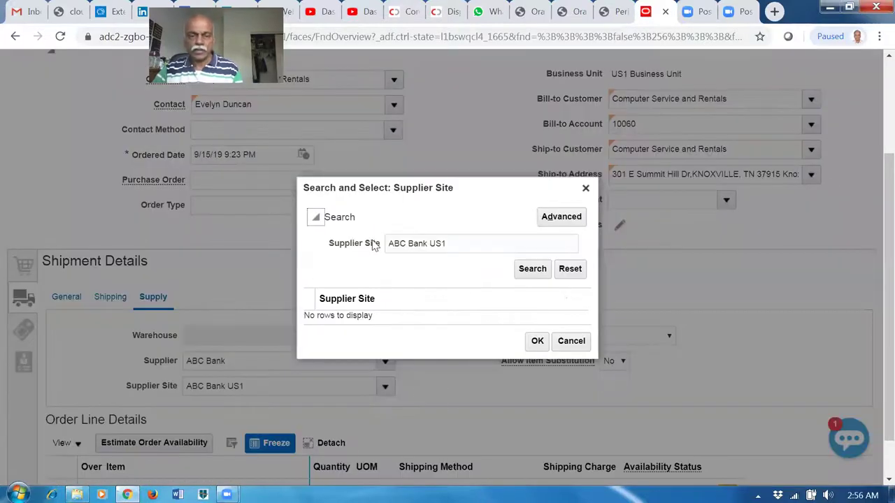
click(584, 343)
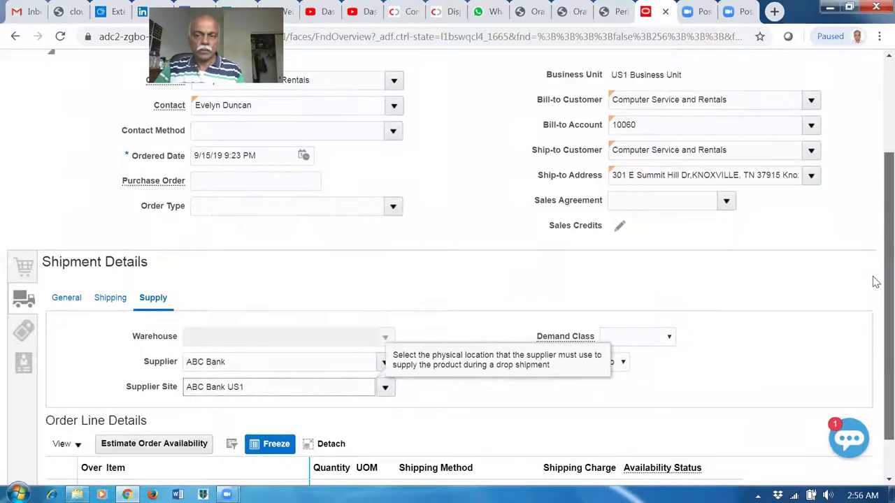
scroll(873, 276, up, 2)
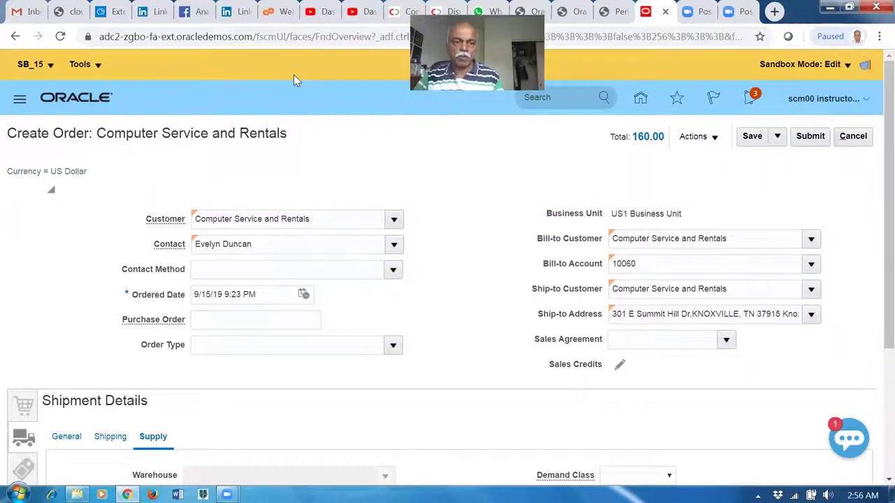
Publish sandbox SB_15 from its detail page, discarding unsaved order changes and confirming past the warning.
click(31, 65)
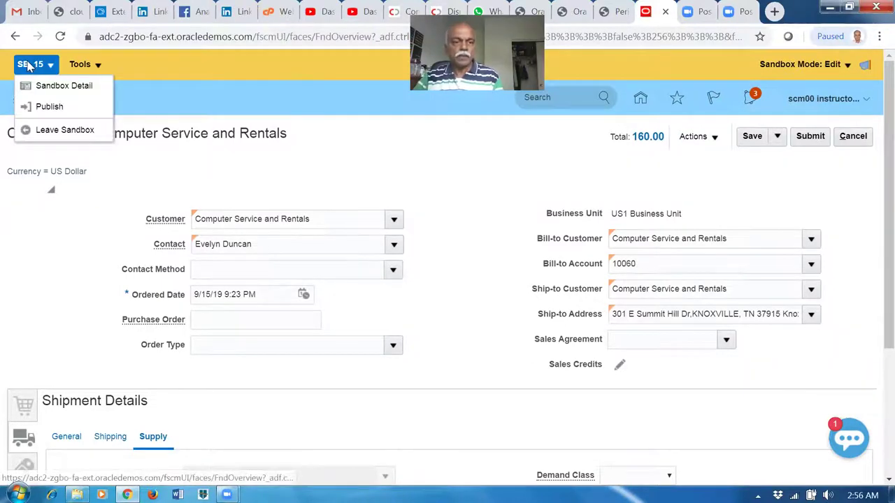
click(45, 112)
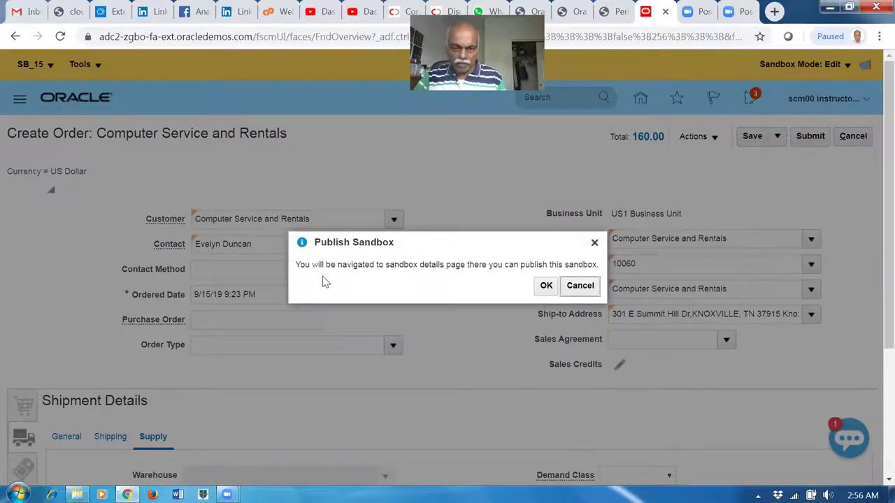
click(546, 287)
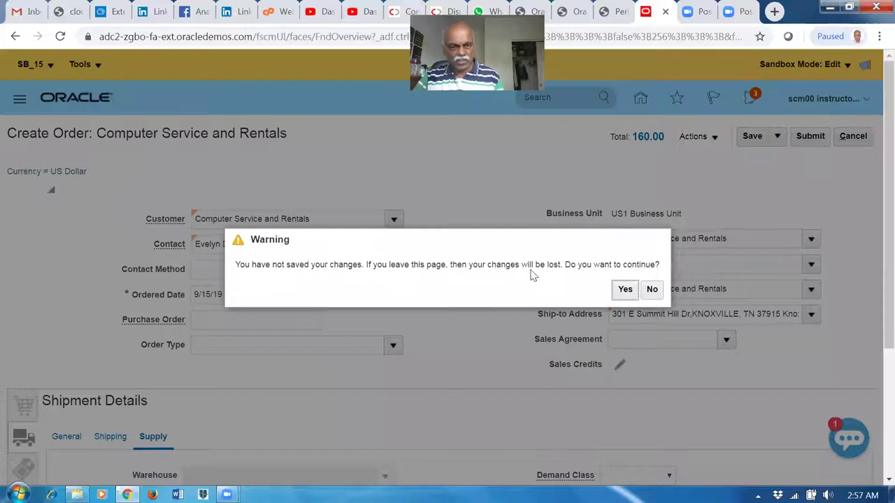
click(628, 292)
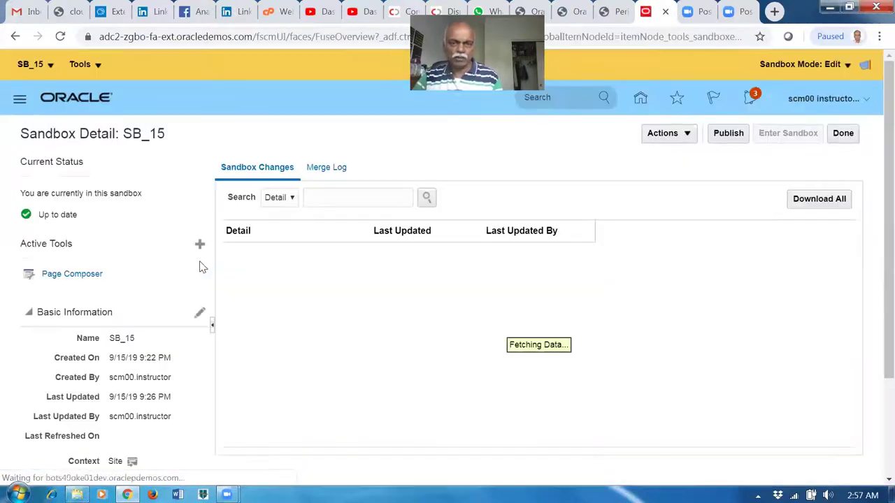
click(725, 136)
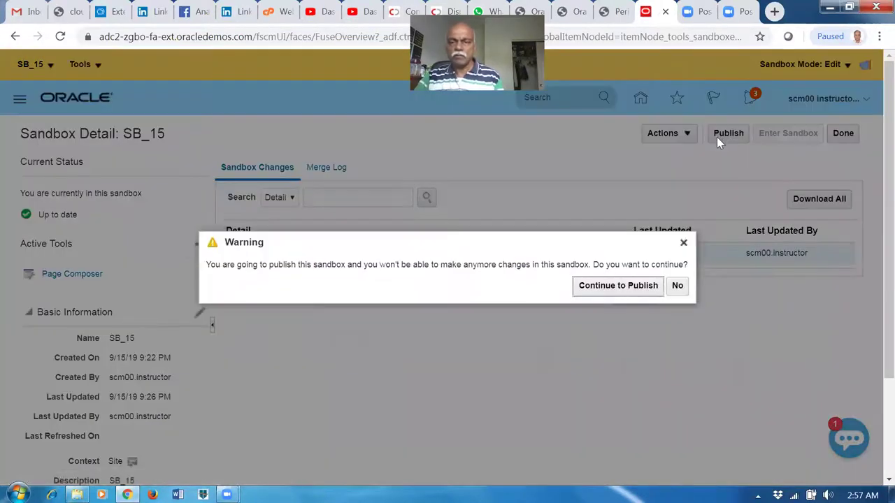
click(598, 289)
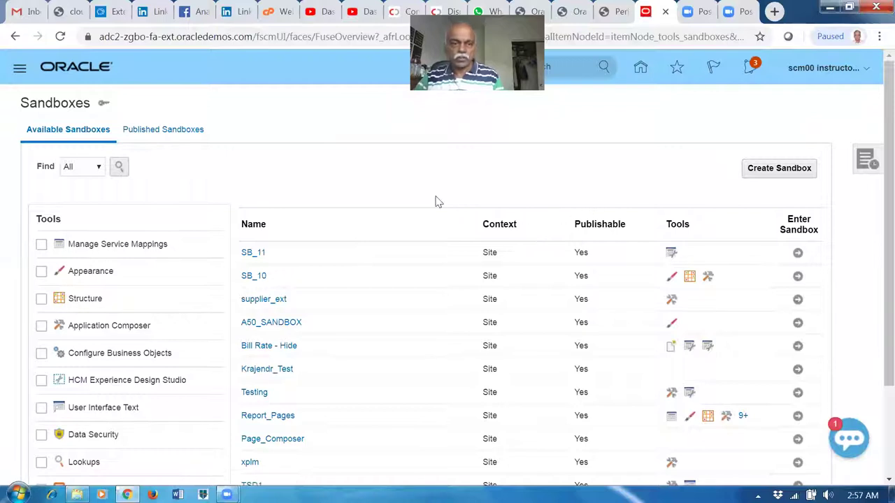
Sign out of Oracle Fusion Cloud, confirm, and sign back in.
mouse_move(873, 230)
mouse_down()
mouse_move(874, 376)
mouse_move(875, 227)
mouse_up()
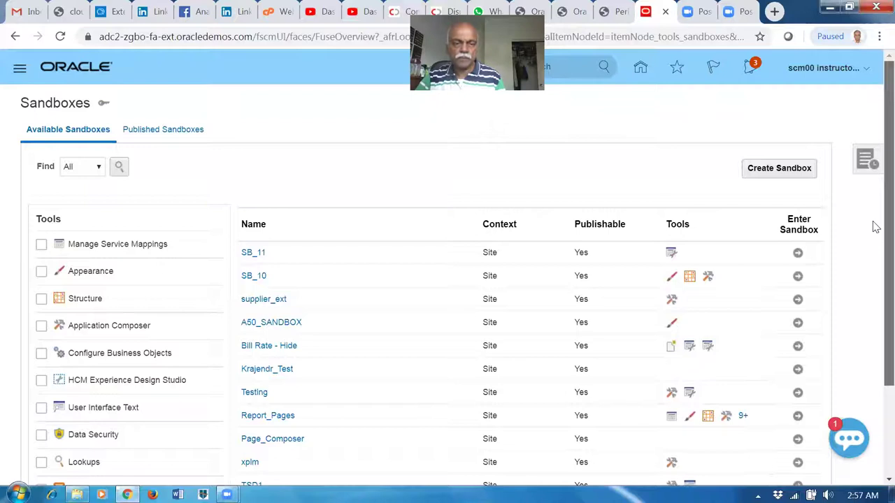
click(823, 70)
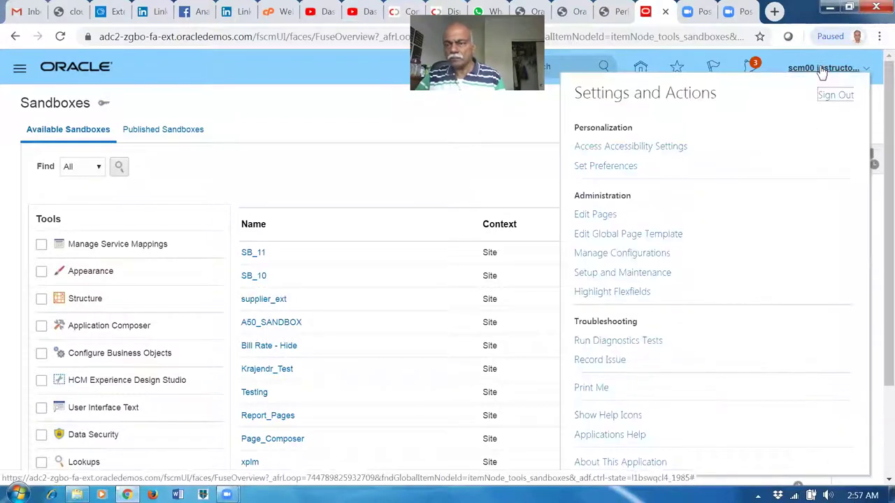
click(834, 94)
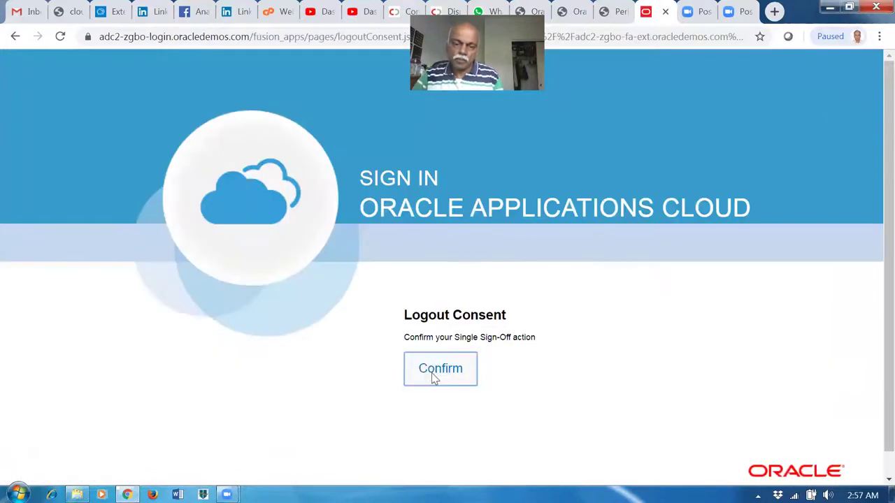
click(433, 378)
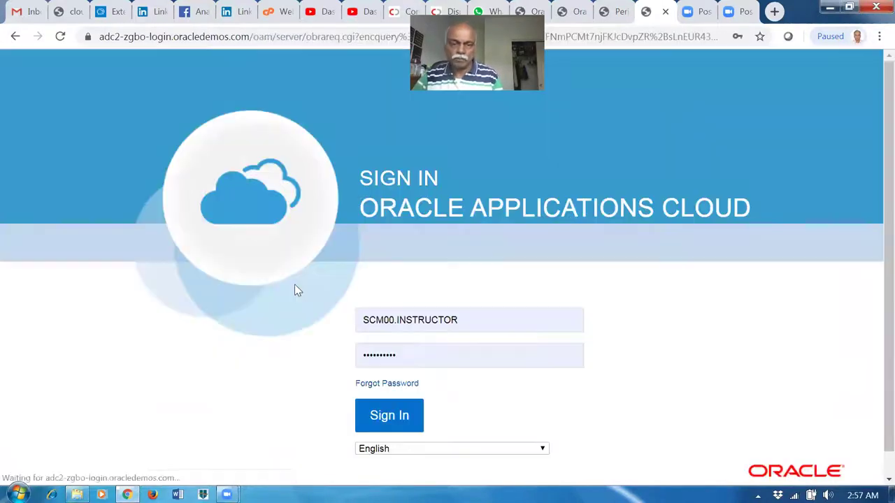
click(403, 425)
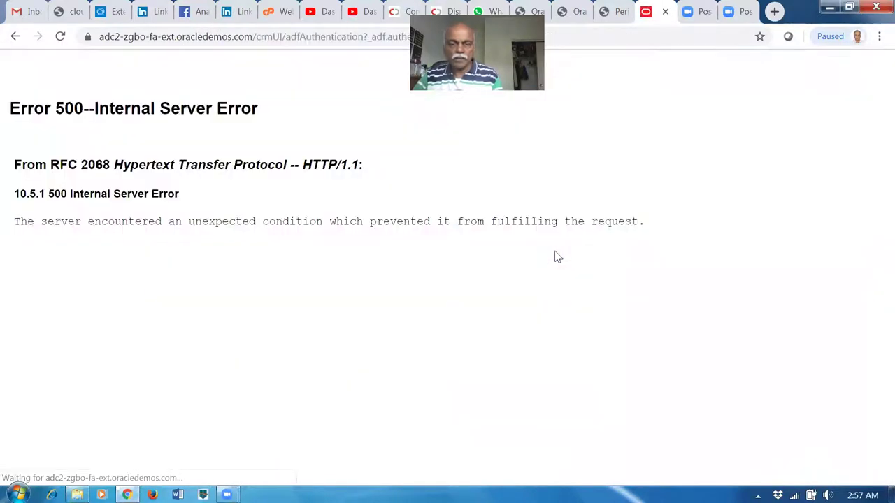
Reload the page to get past the Error 500 and open Order Management.
click(216, 42)
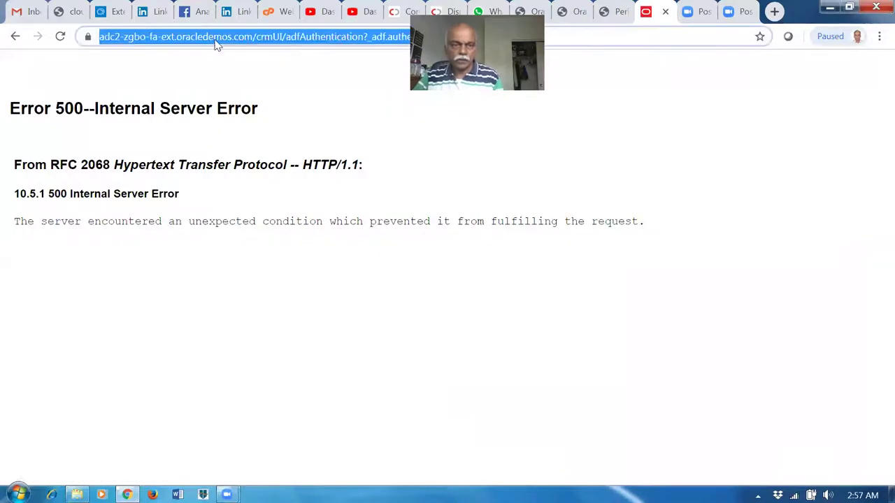
key(Return)
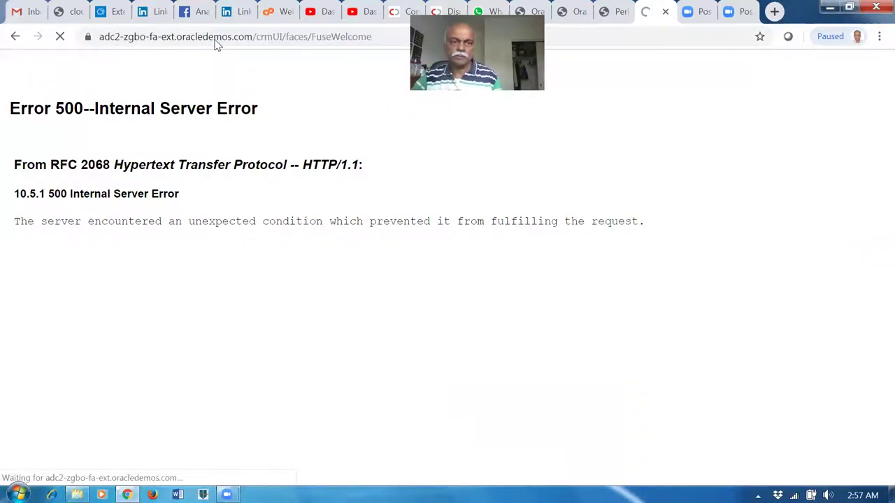
click(162, 42)
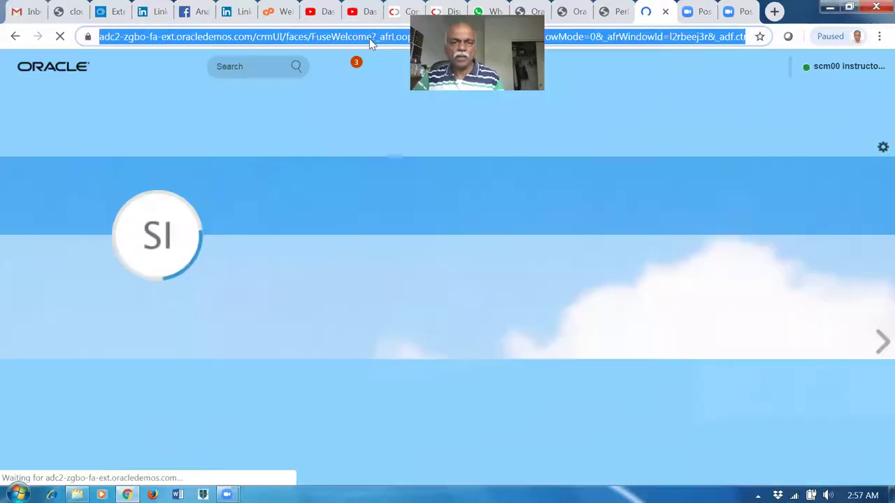
scroll(536, 291, down, 2)
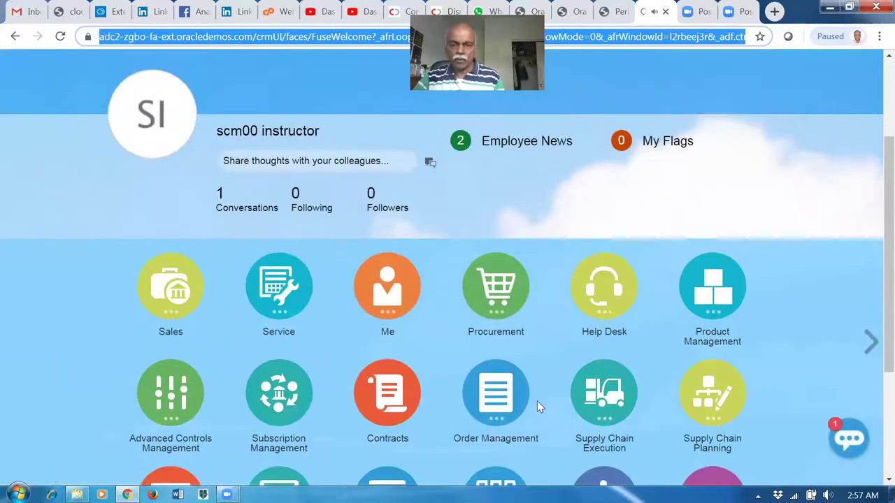
click(508, 398)
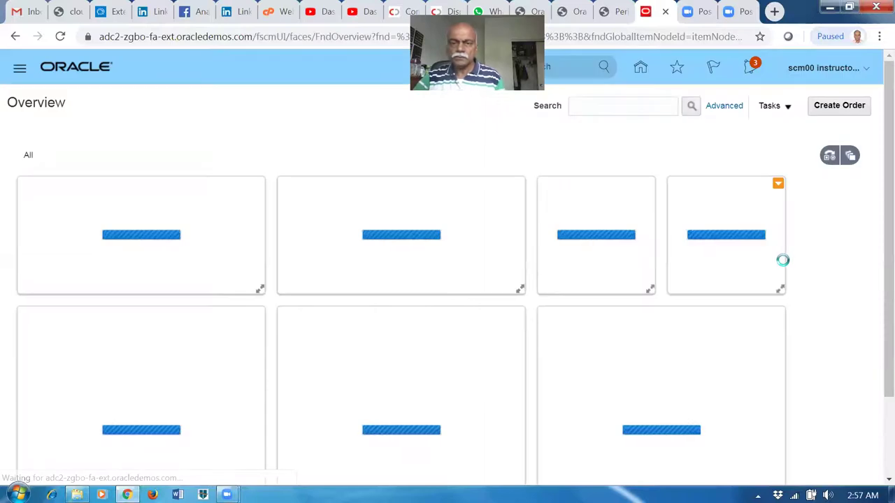
Start a new sales order for US1 Business Unit.
click(838, 109)
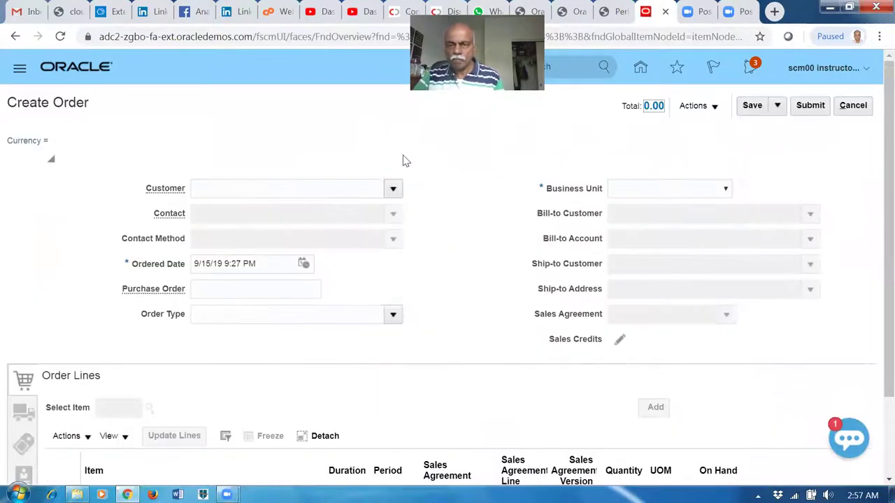
click(628, 193)
drag(728, 283, 738, 374)
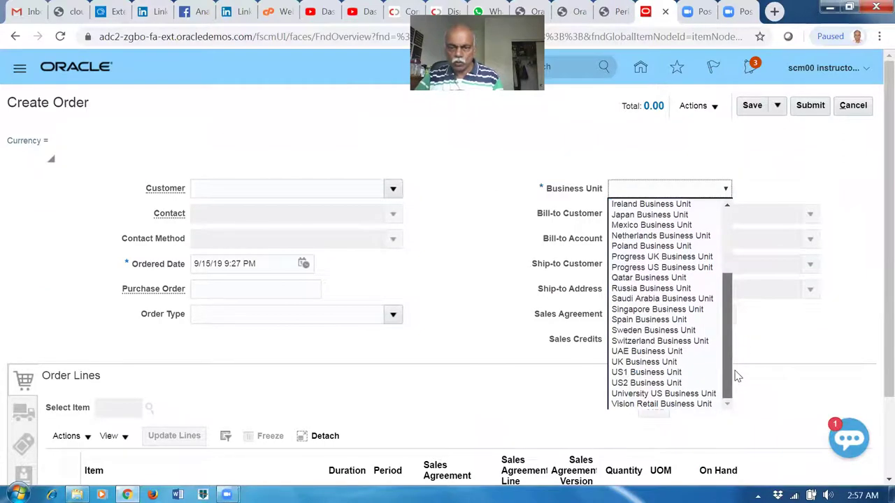
click(629, 383)
Set customer Computer Service and Rentals and enter item AS46336 on the order line.
click(322, 182)
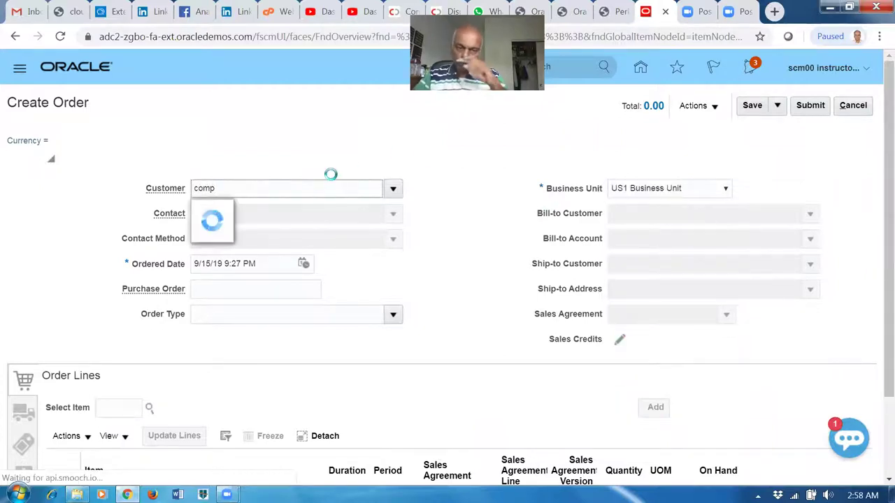
click(298, 220)
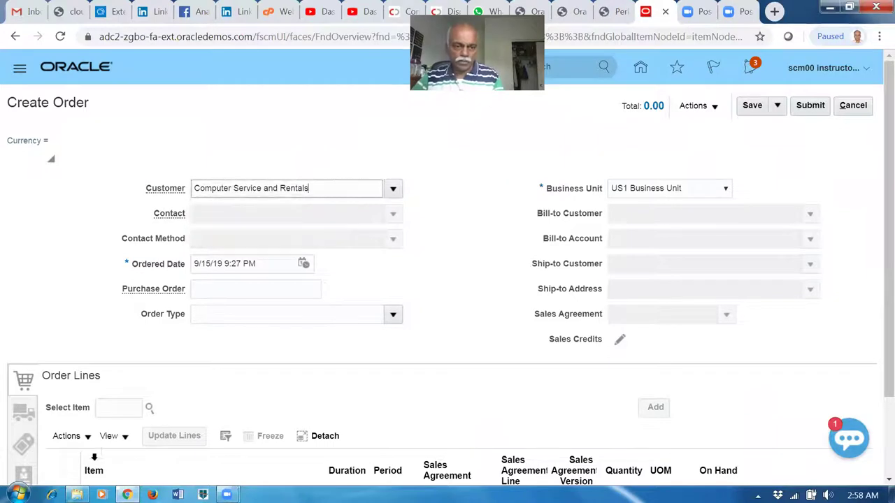
click(124, 411)
text(AS)
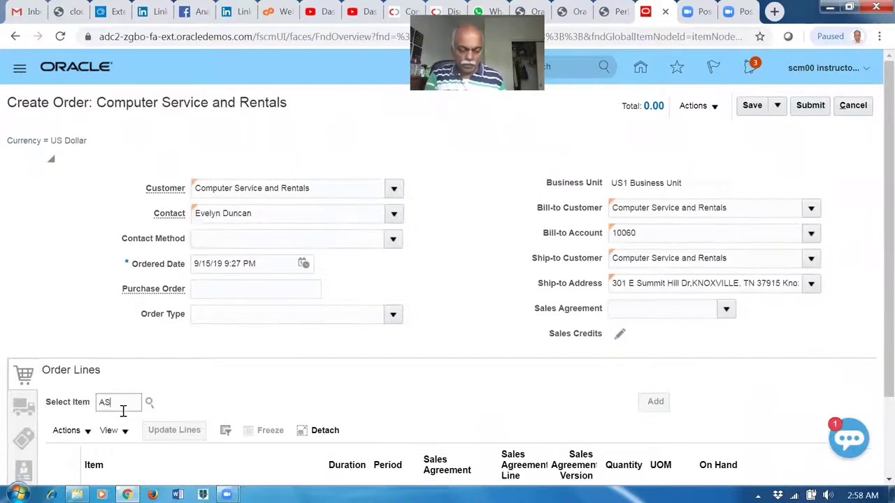
text(46336)
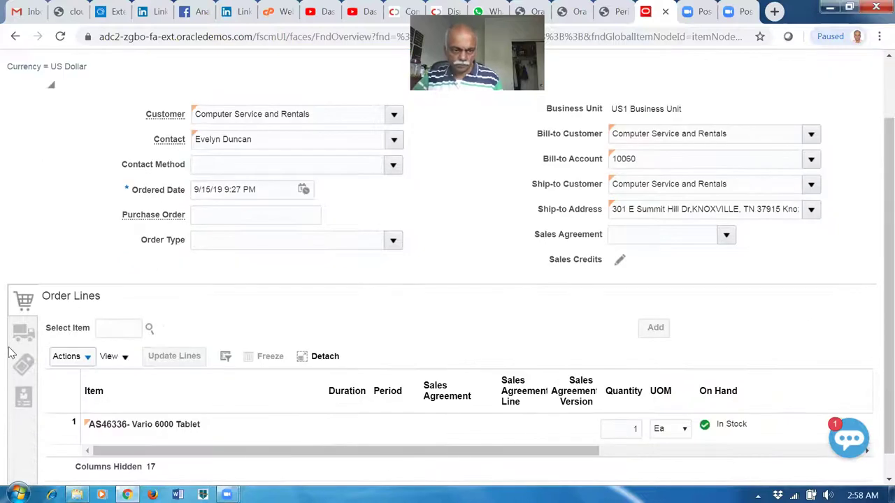
Set ABC Bank as the supplier in the line's supply details.
click(15, 339)
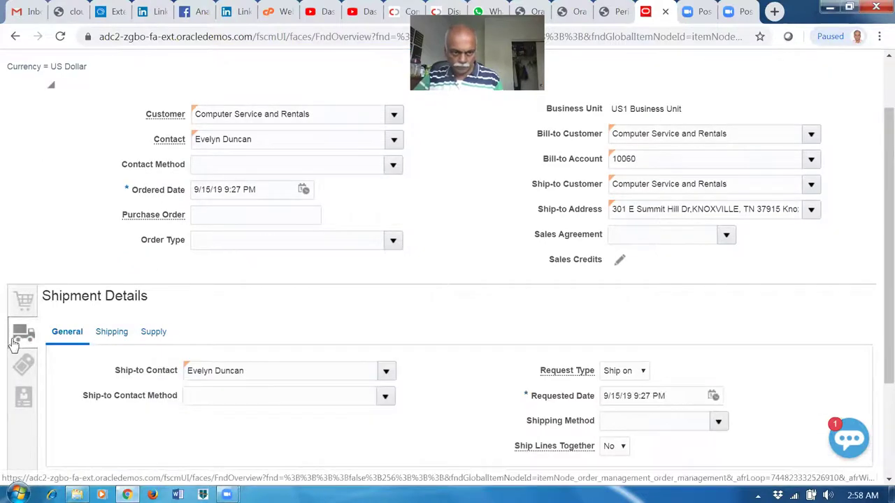
click(151, 334)
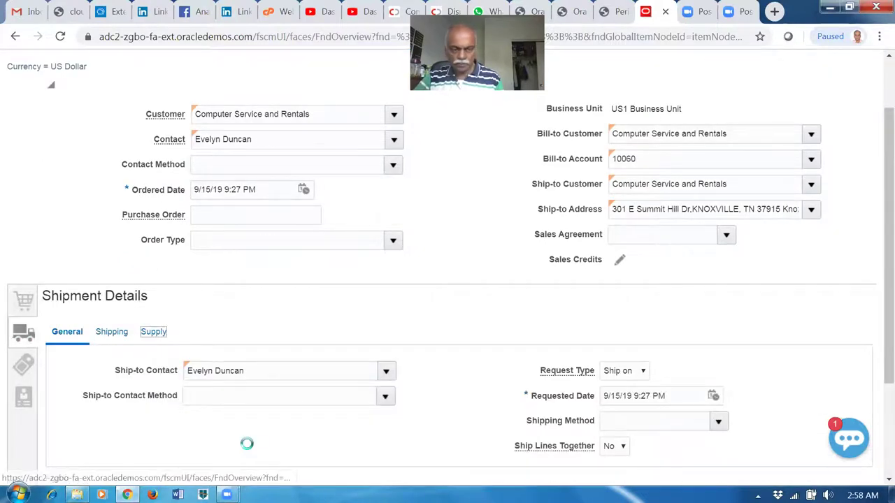
click(246, 393)
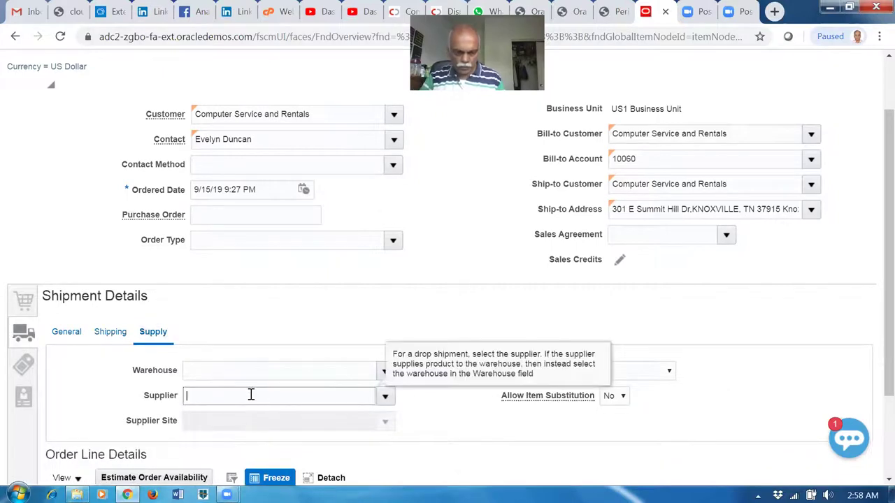
text(abc)
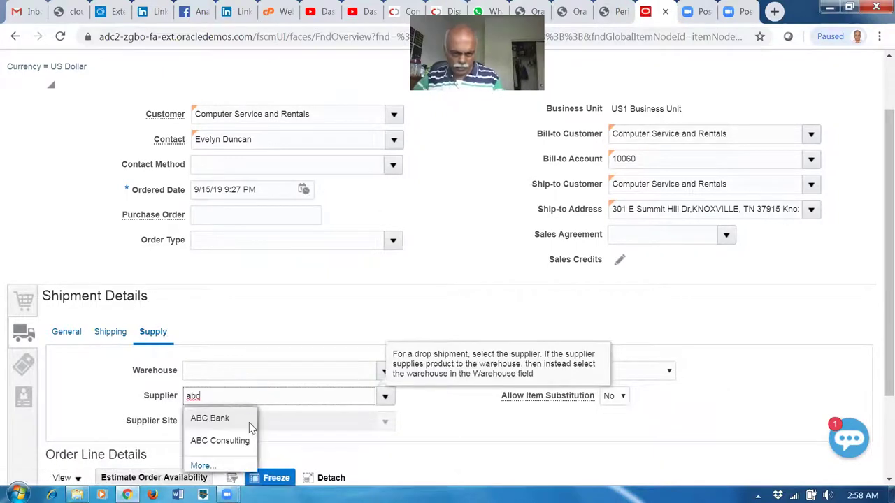
click(250, 426)
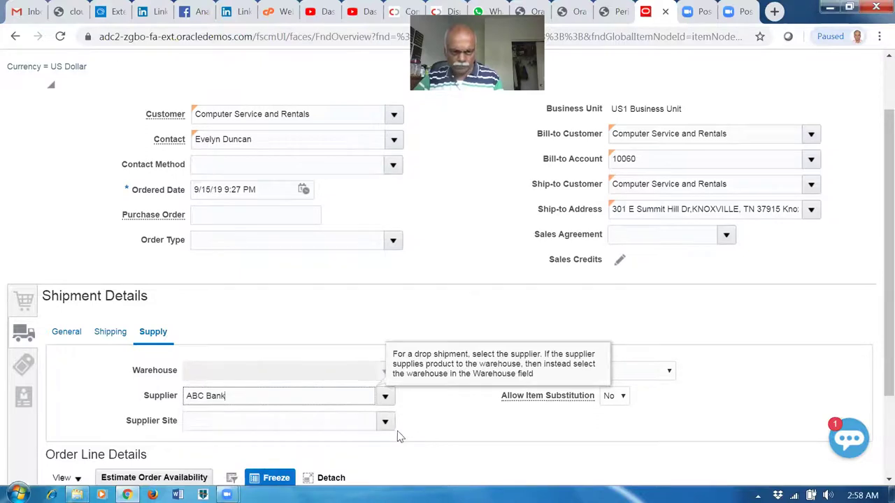
Run the Supplier Site search dialog to find ABC Bank US1, then close it.
scroll(420, 422, down, 1)
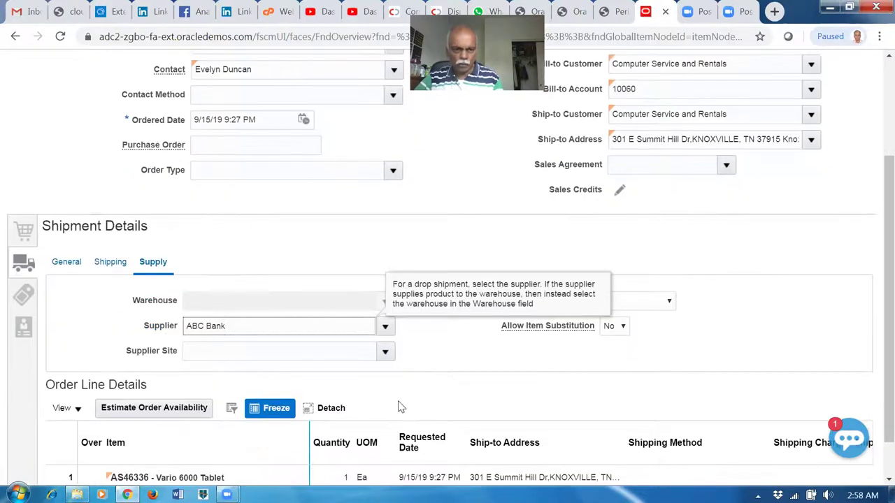
click(384, 352)
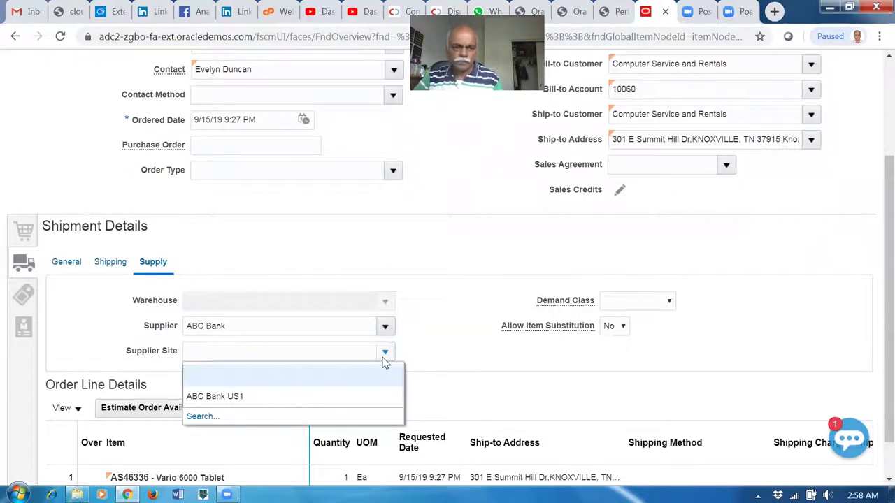
click(195, 418)
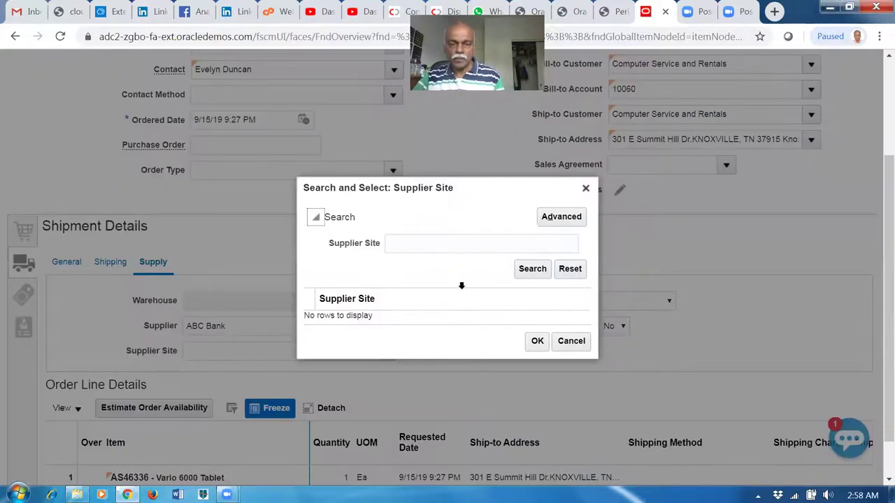
click(531, 268)
click(439, 239)
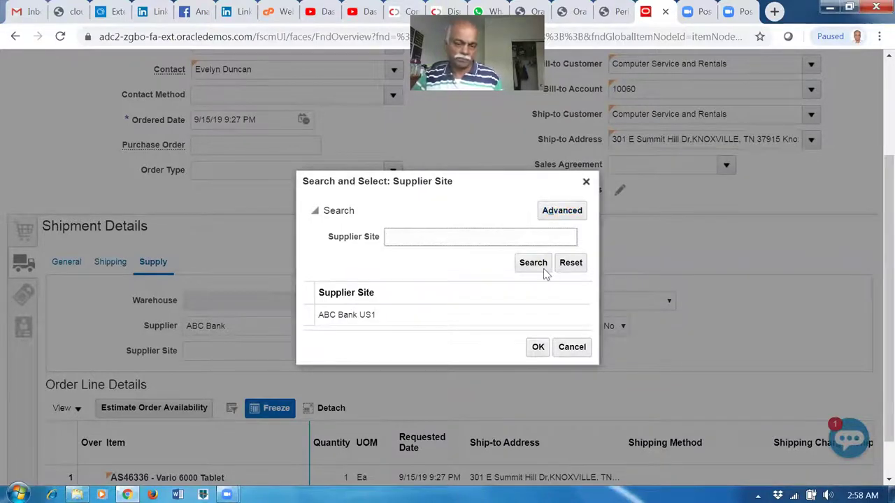
click(571, 347)
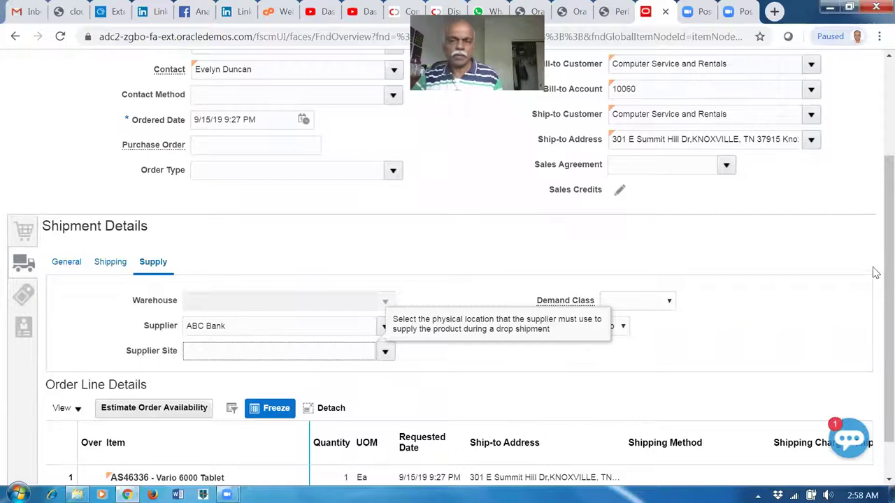
scroll(874, 280, up, 1)
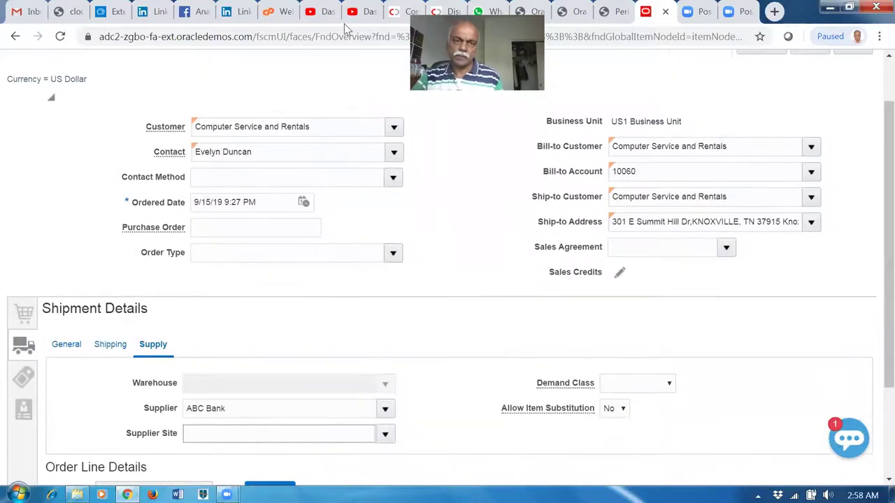